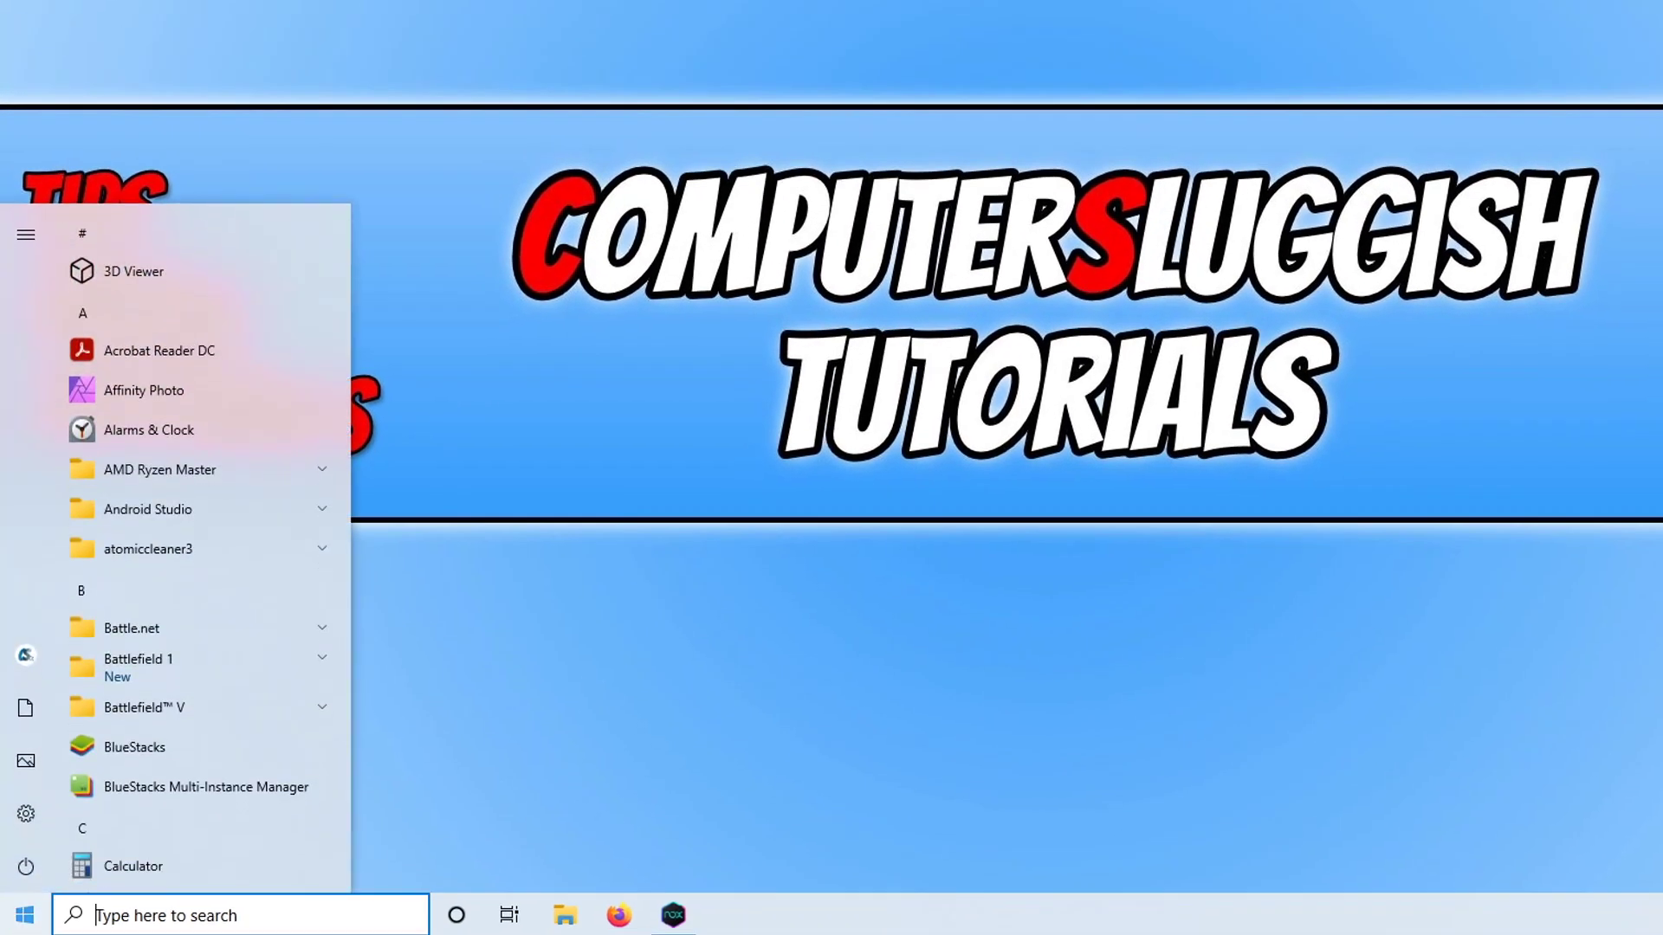
- Open the Windows Update settings and check for updates
type("update")
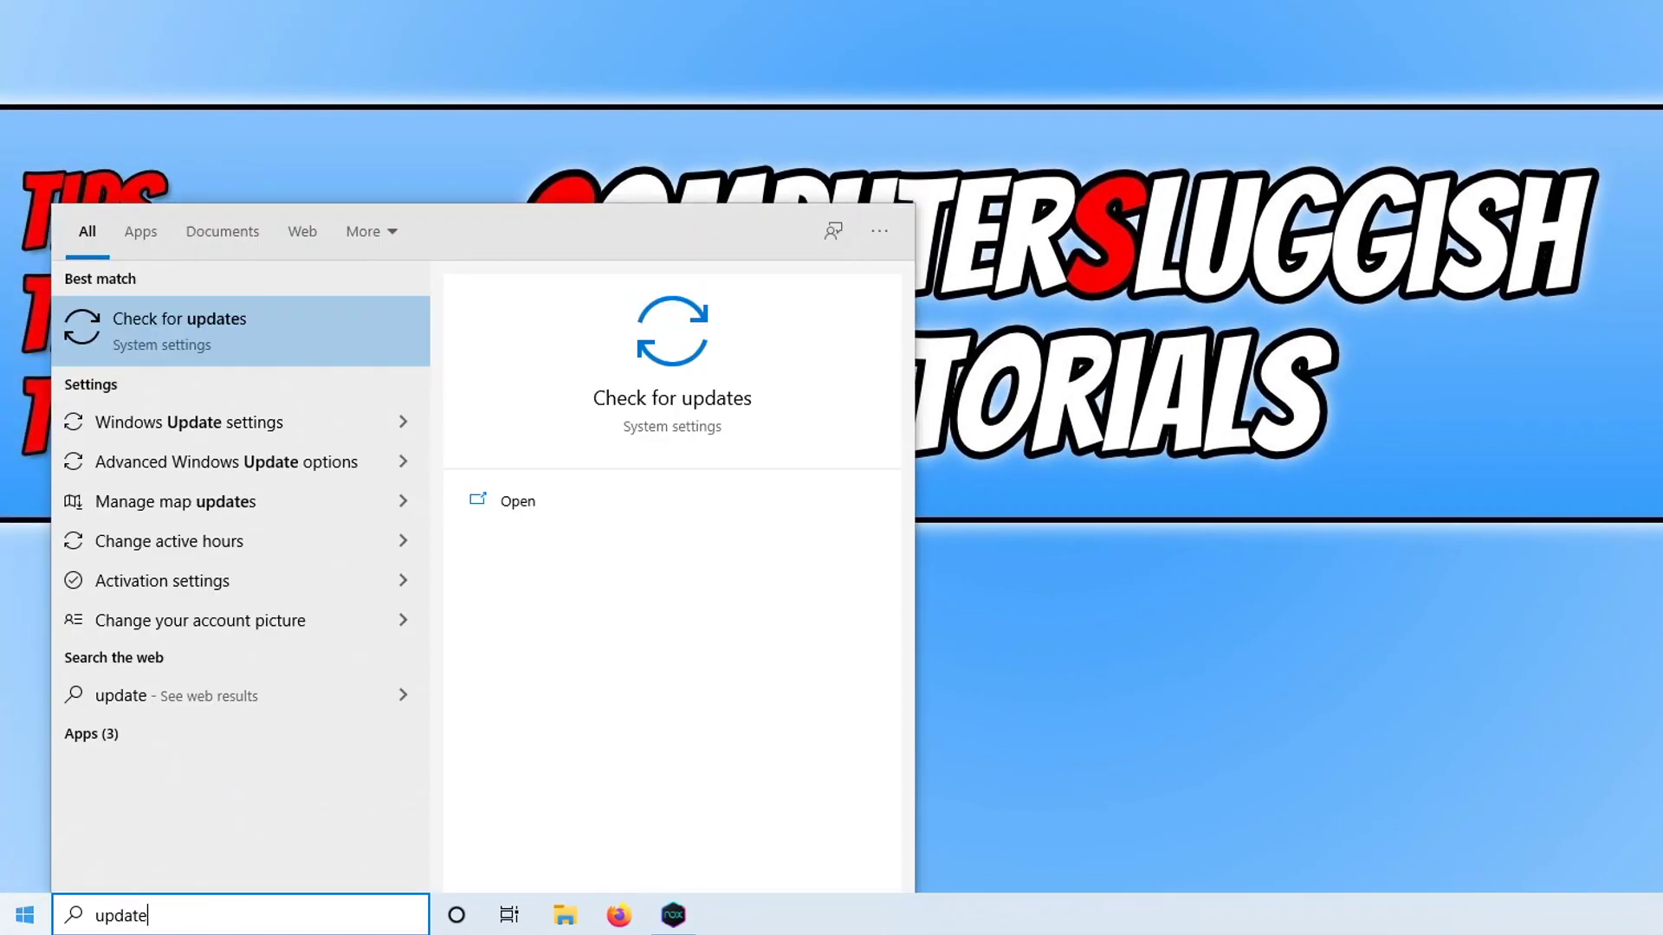
left_click(216, 331)
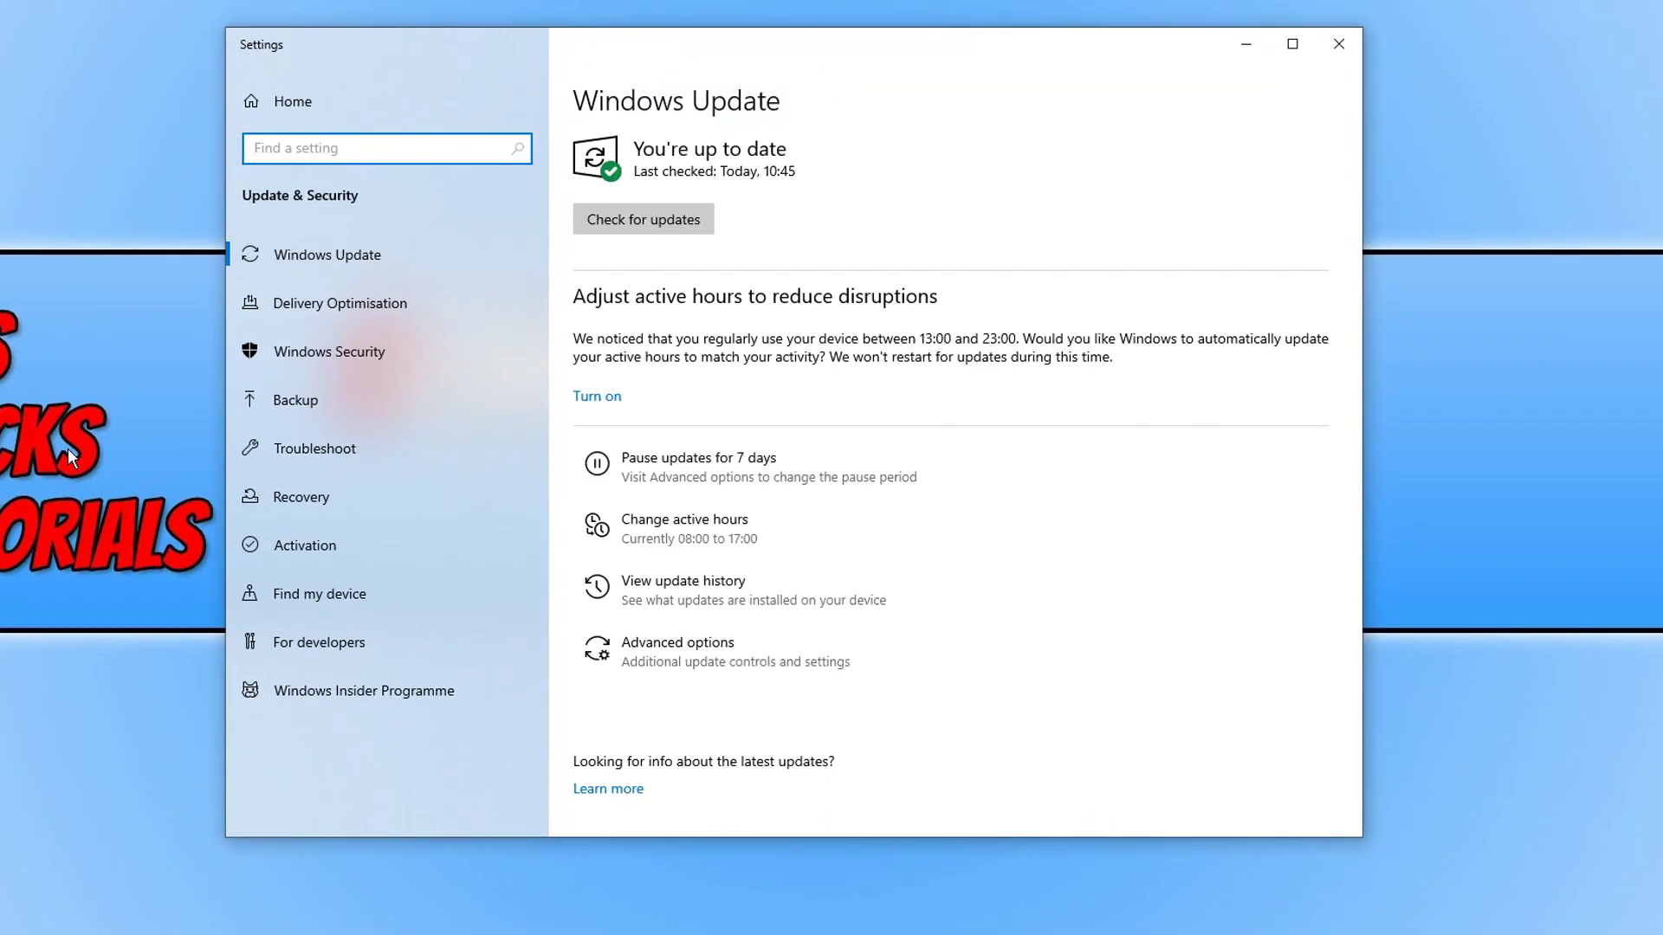
left_click(645, 221)
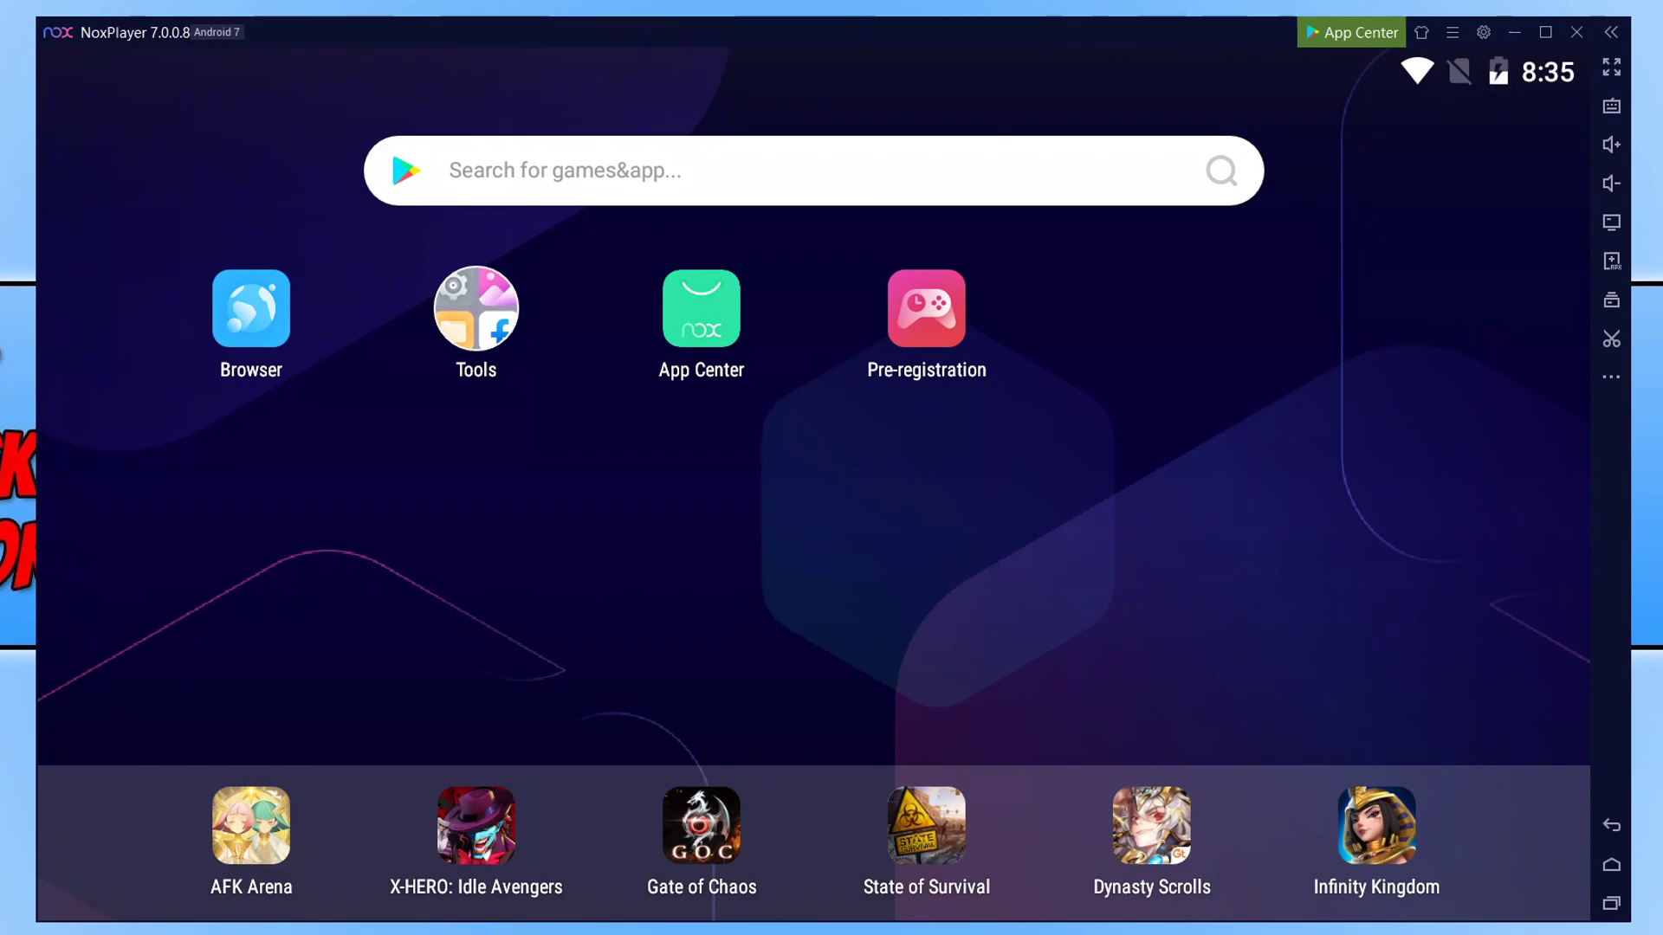
- Open NoxPlayer's system settings and switch the performance preset to Custom
left_click(1483, 35)
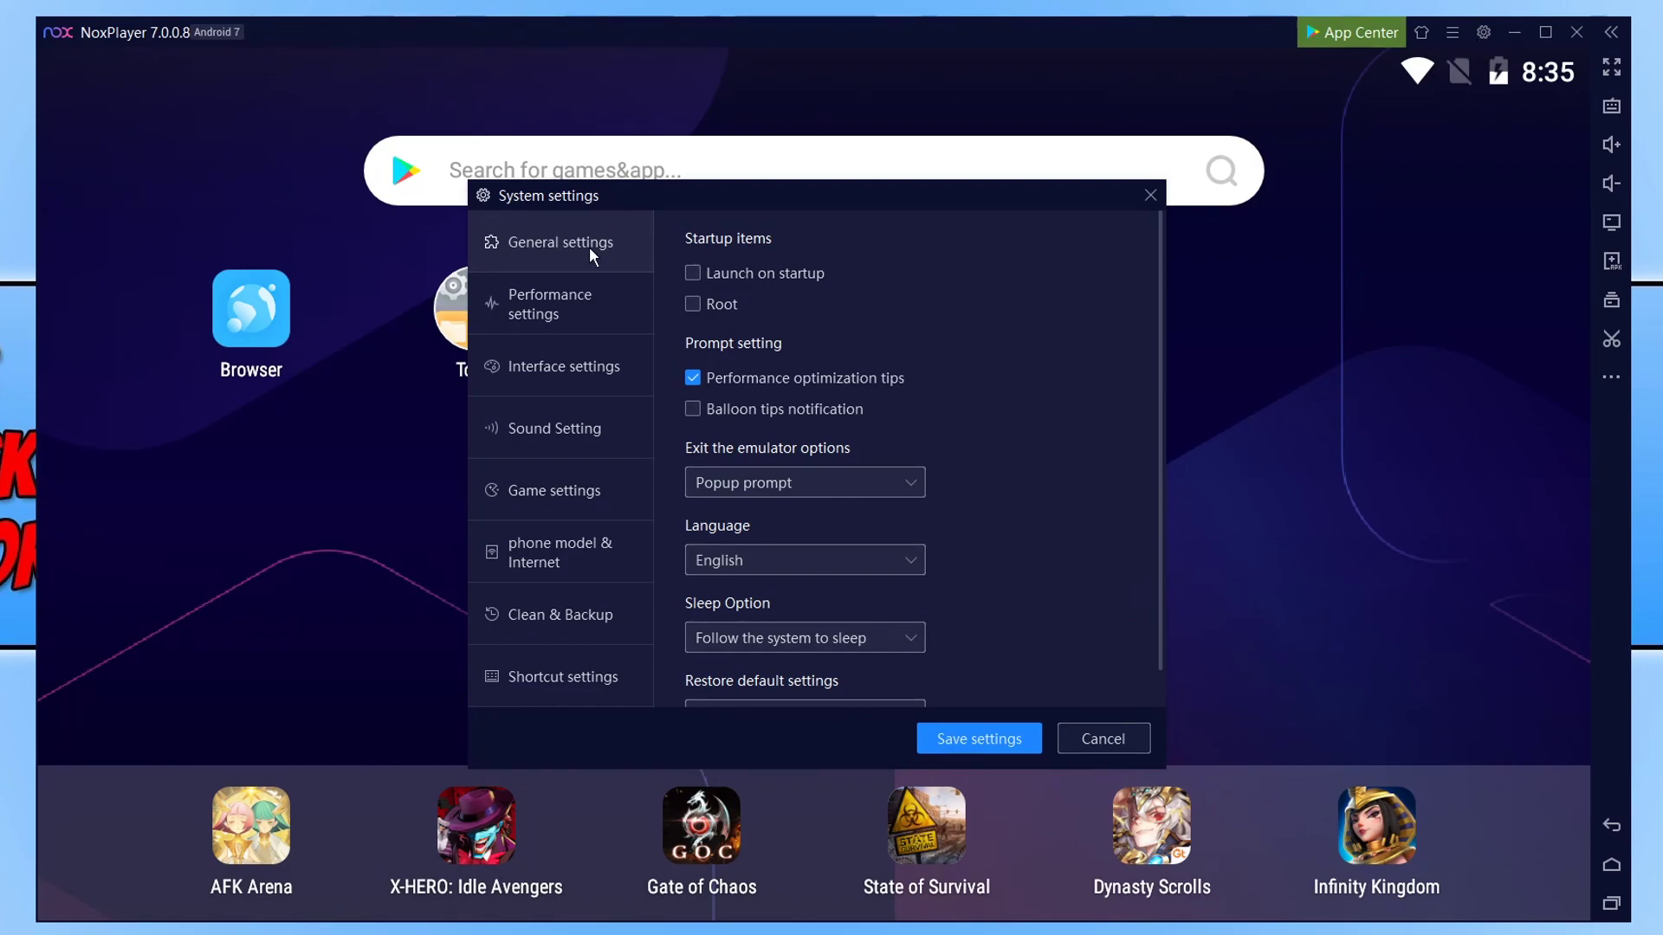
left_click(564, 305)
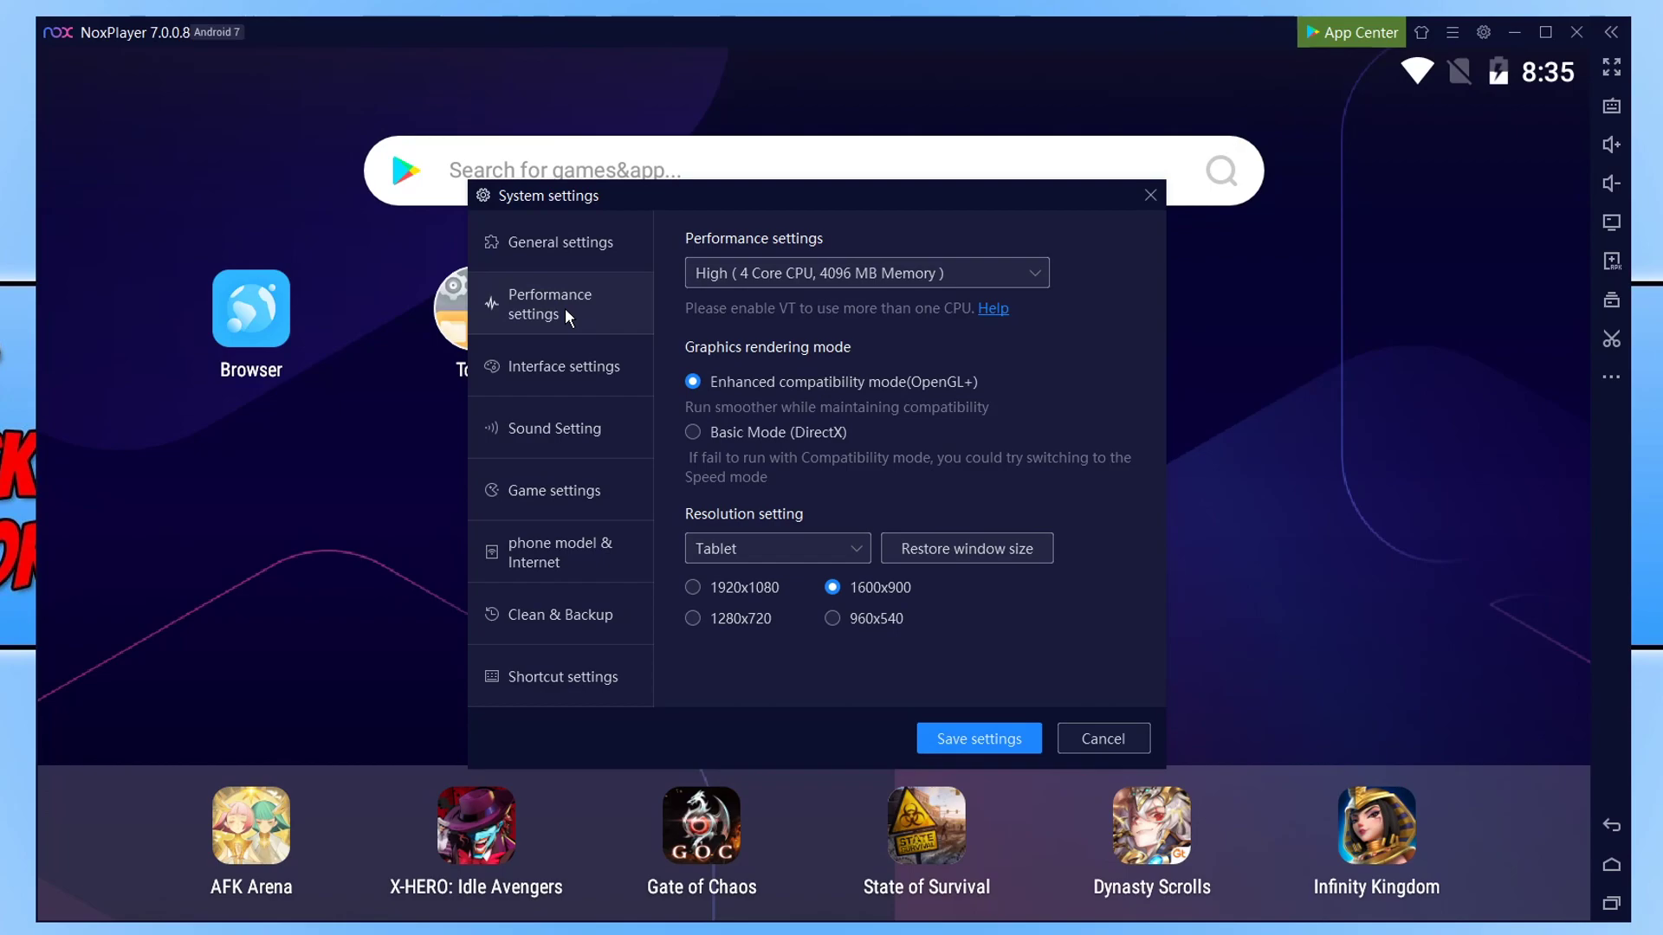
left_click(783, 272)
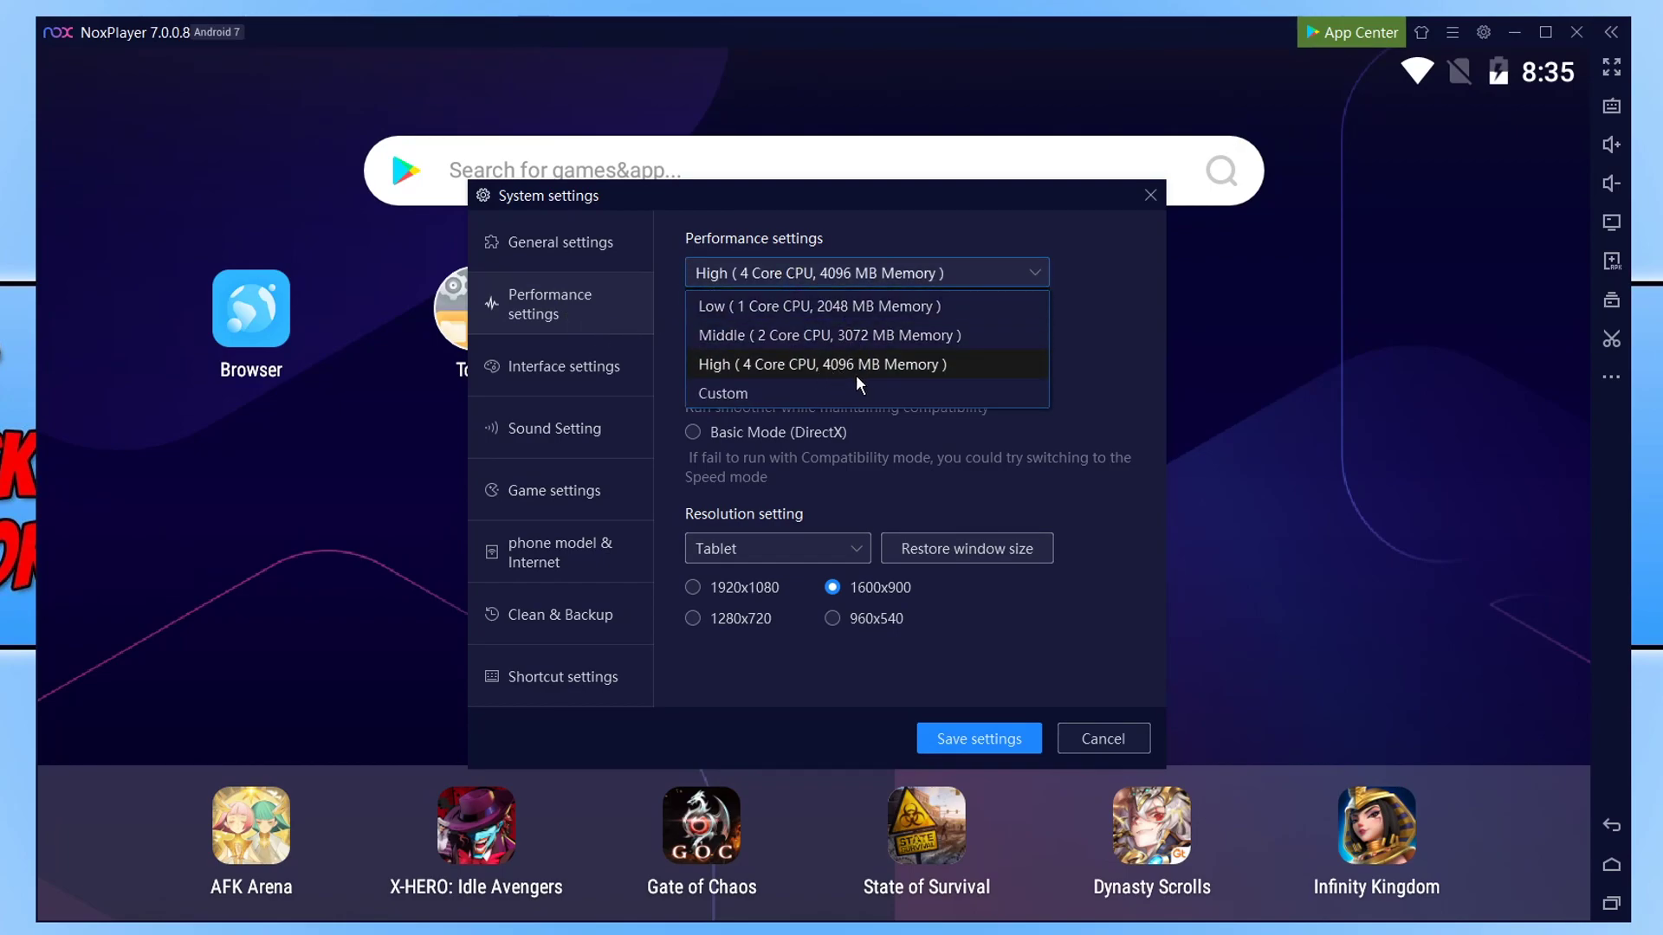
left_click(813, 395)
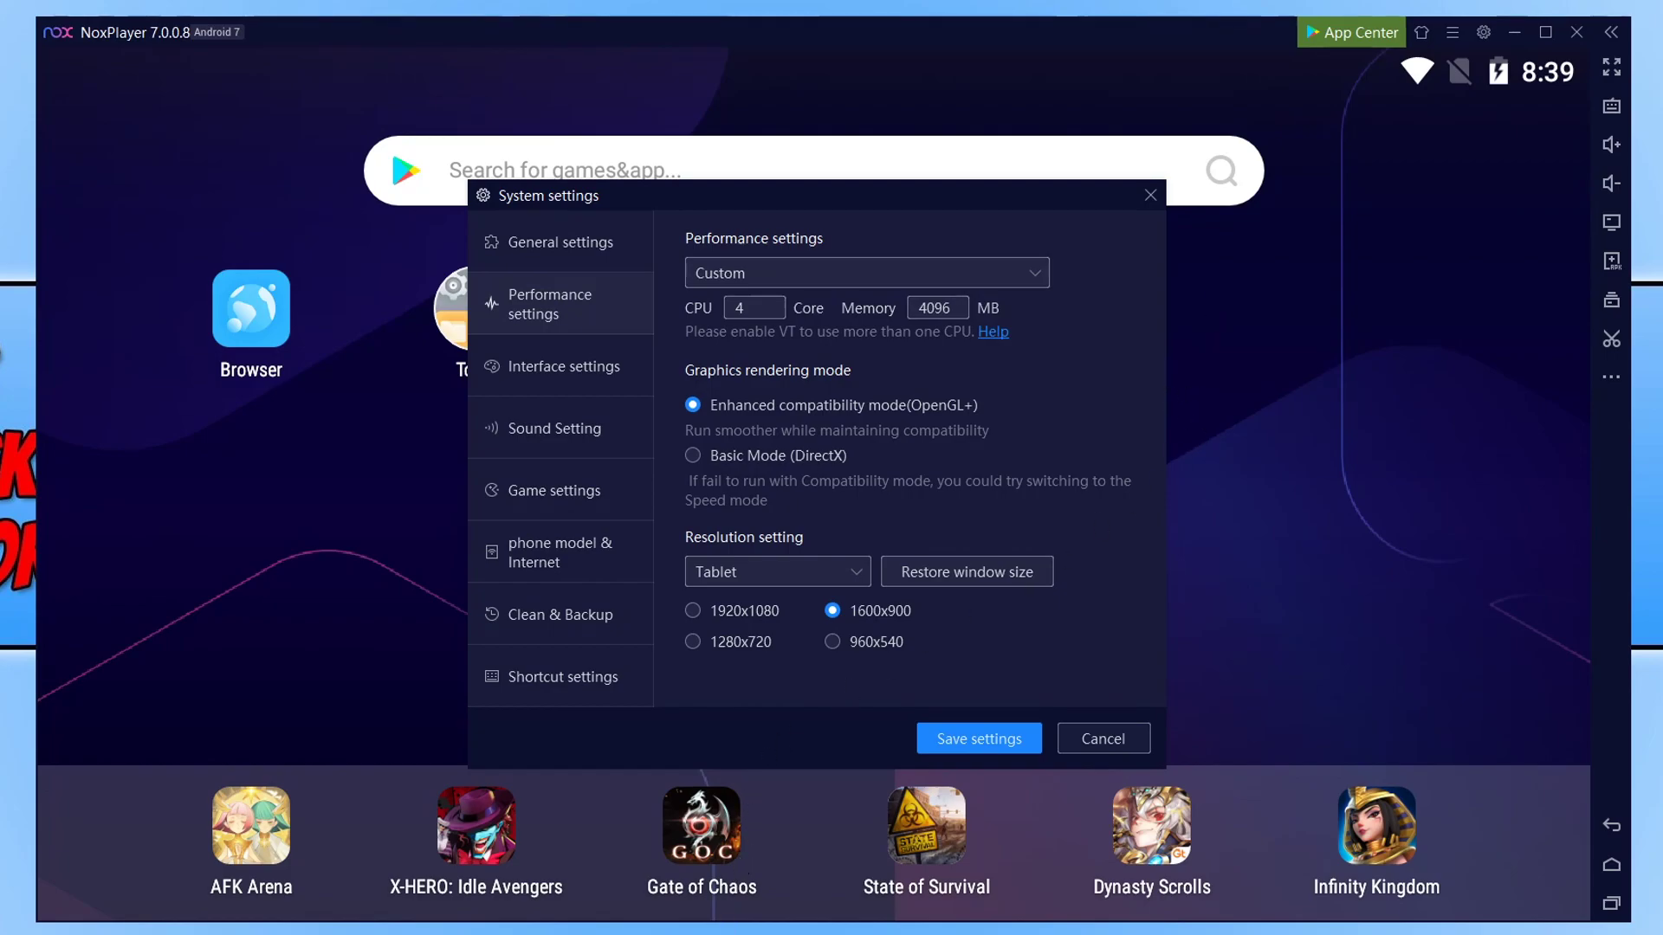
- Open Task Manager beside the settings dialog and examine the processor's core count in the CPU performance details
right_click(693, 931)
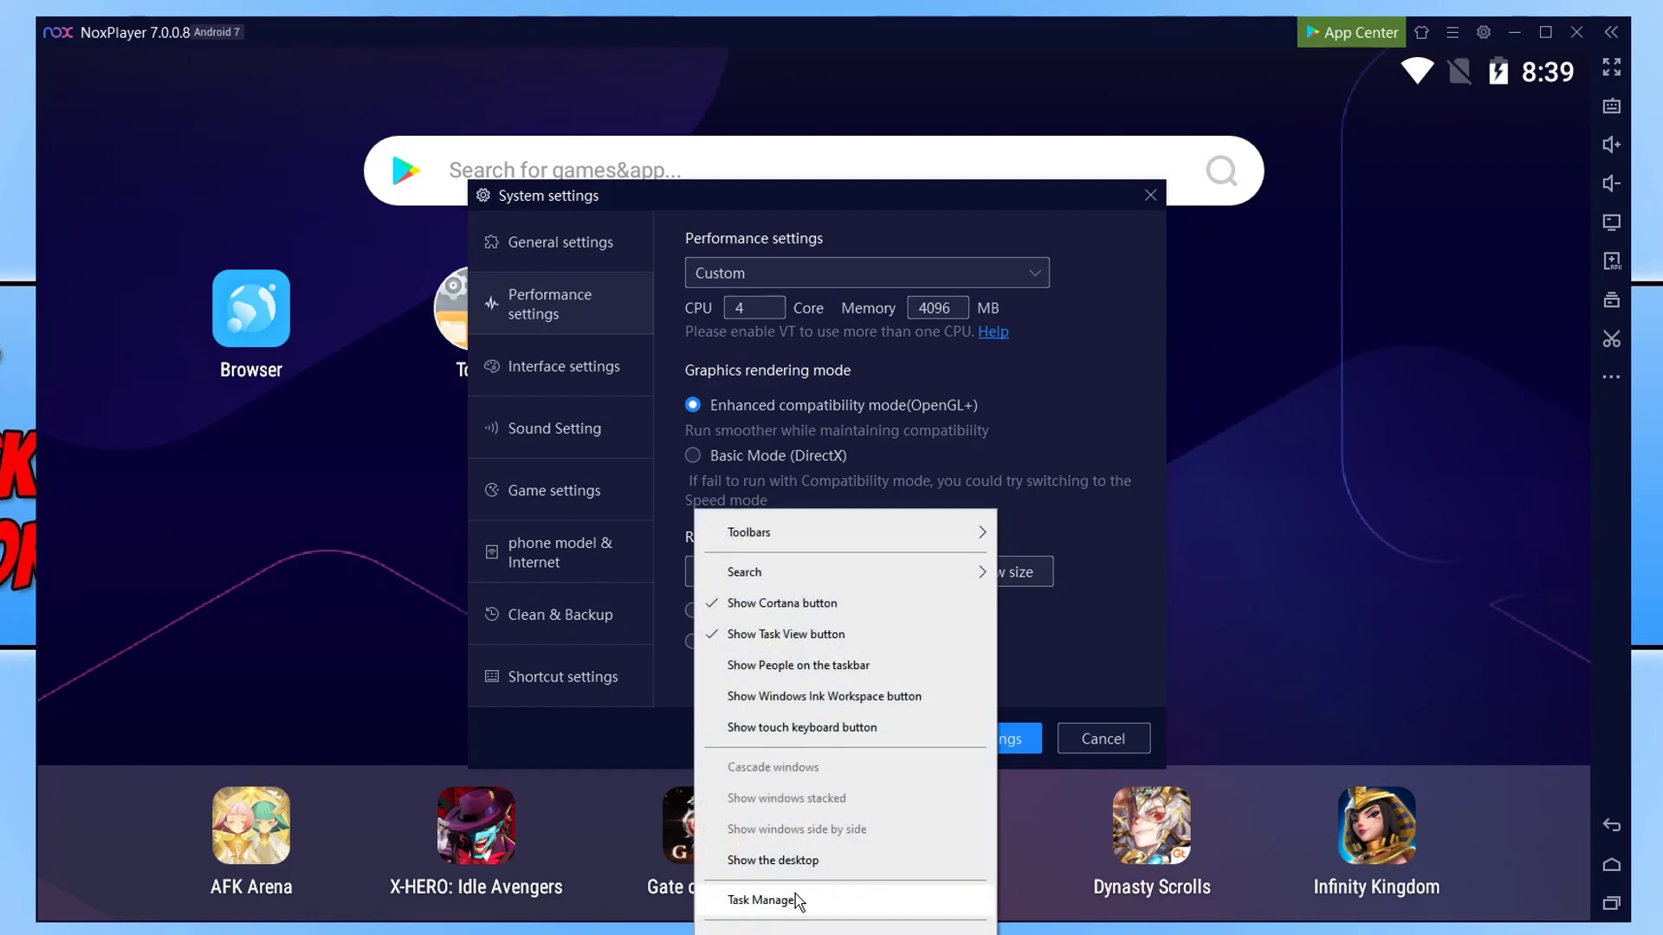
left_click(793, 901)
left_click_drag(892, 194, 1139, 195)
left_click(1035, 246)
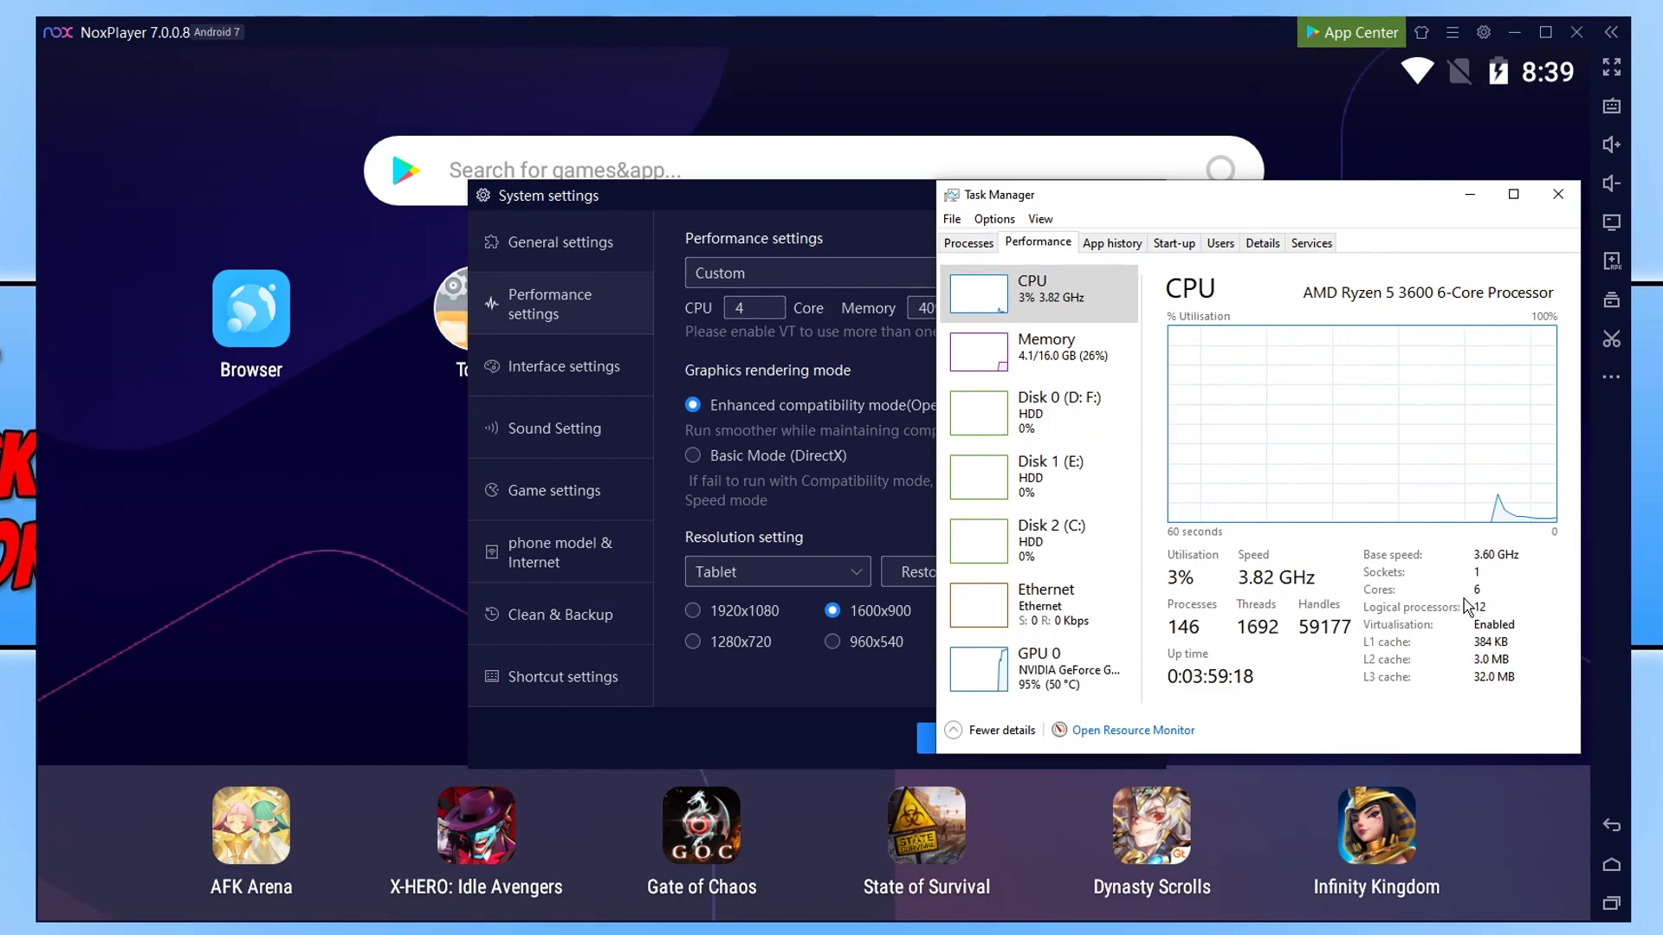
- Allocate 5 CPU cores to the emulator and recheck the processor details in Task Manager
double_click(759, 309)
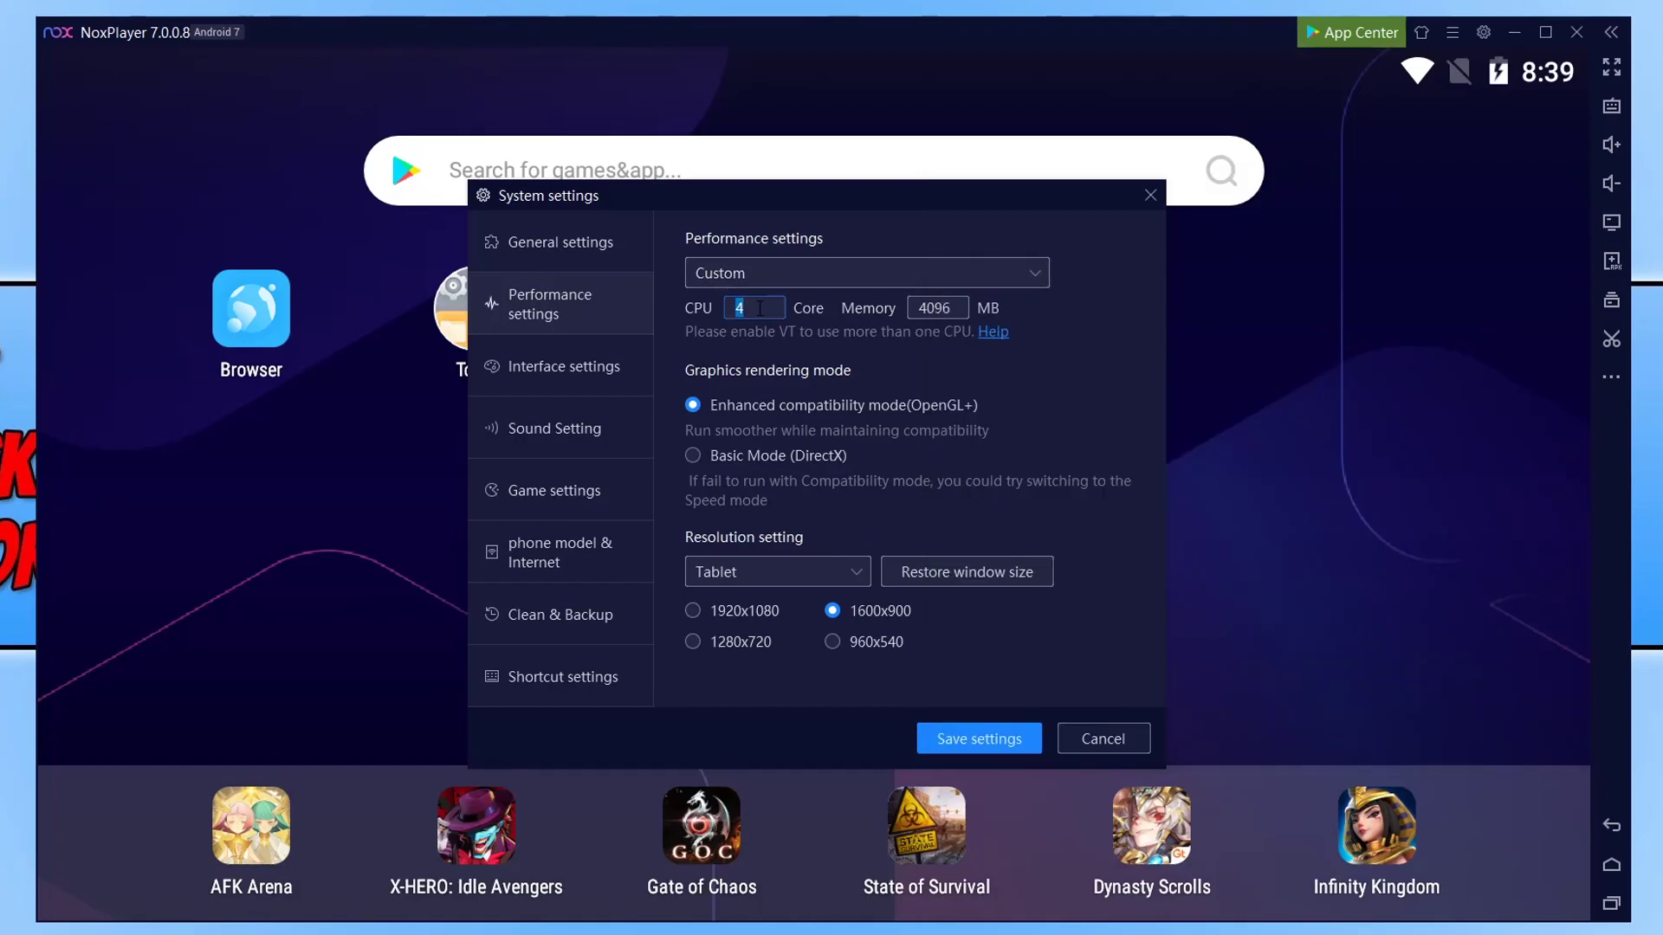
type("5")
key("alt+Tab")
left_click_drag(1205, 206, 1251, 176)
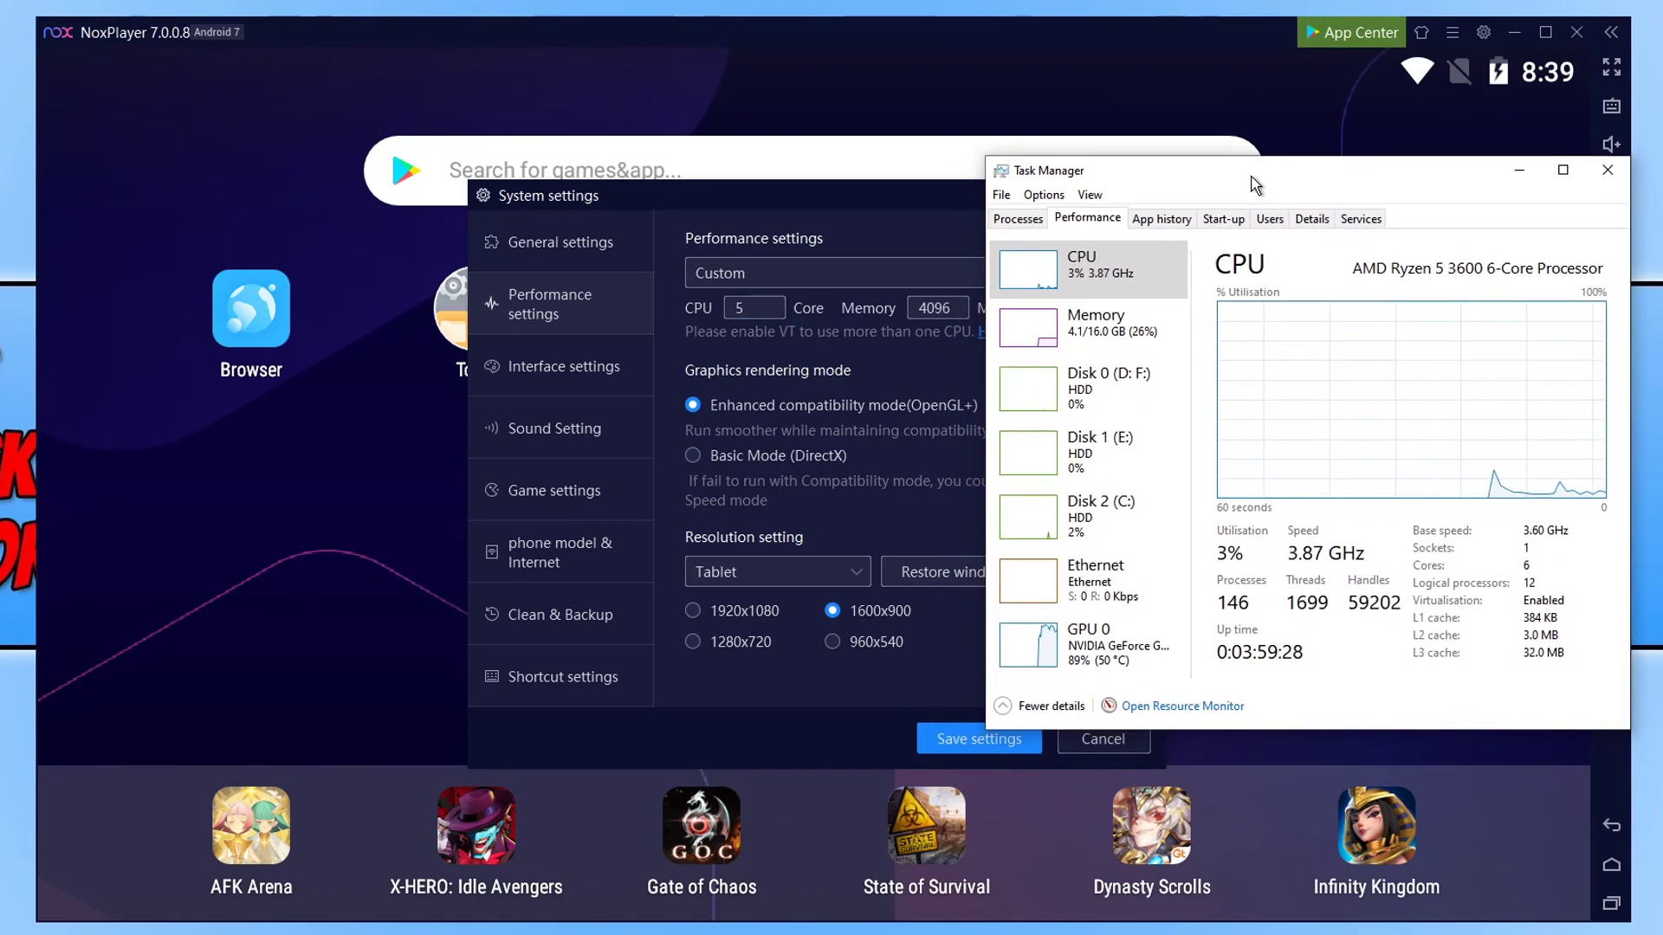
left_click(917, 241)
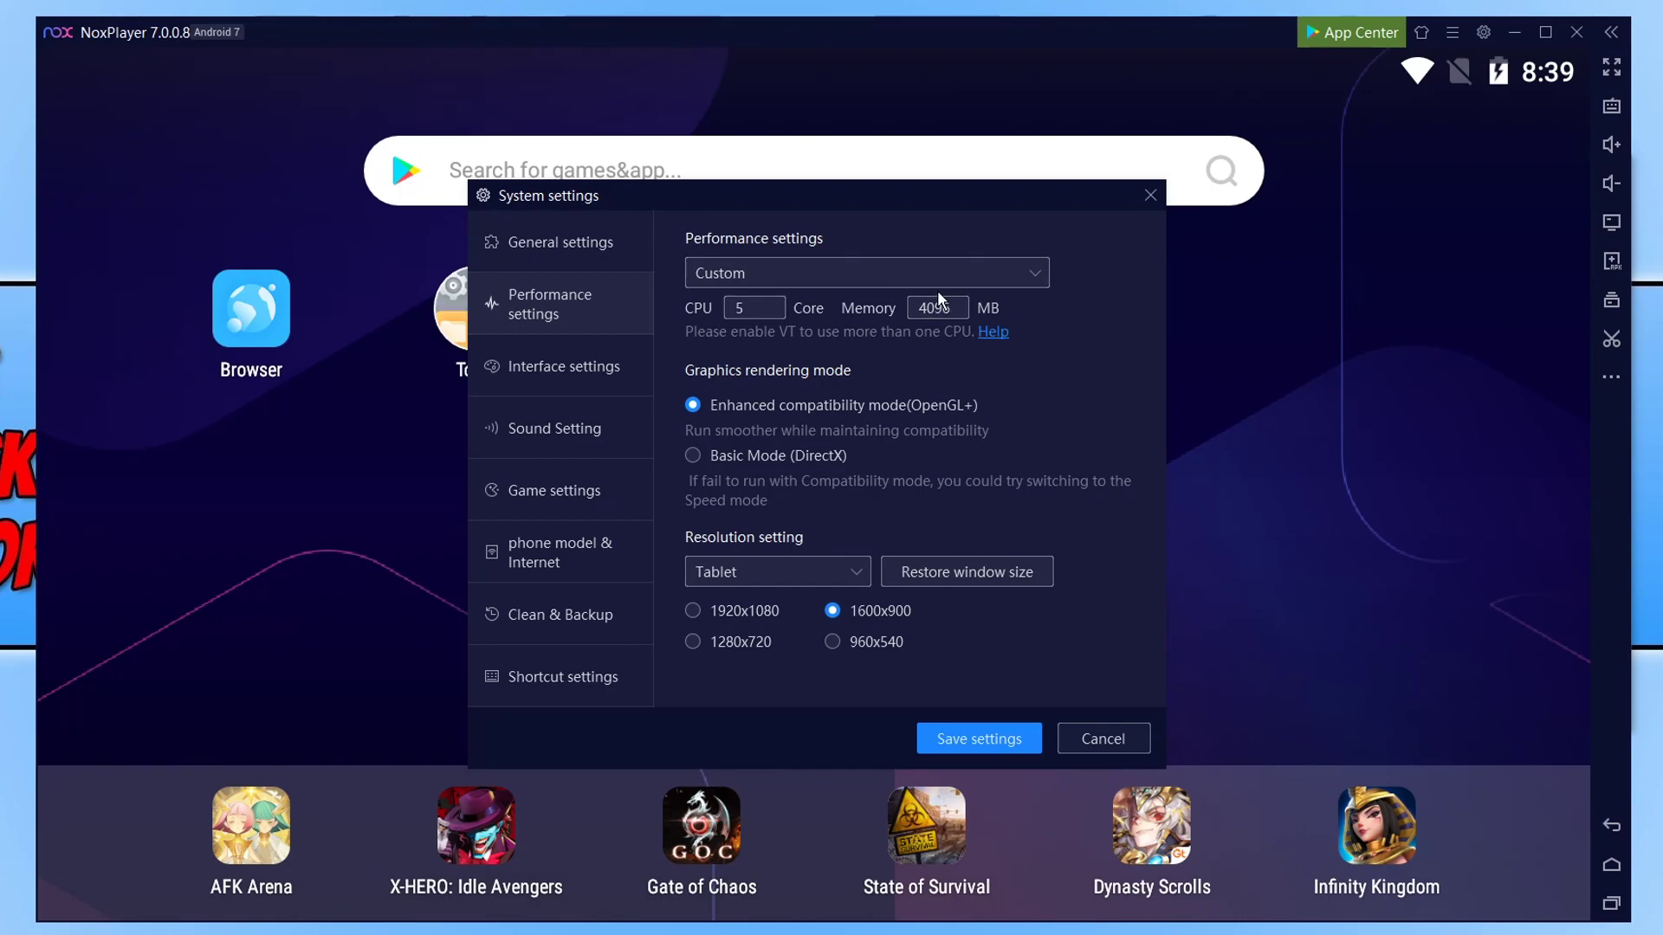
- Open Calculator and multiply 1024 by 8 to work out the memory amount in megabytes
key("super")
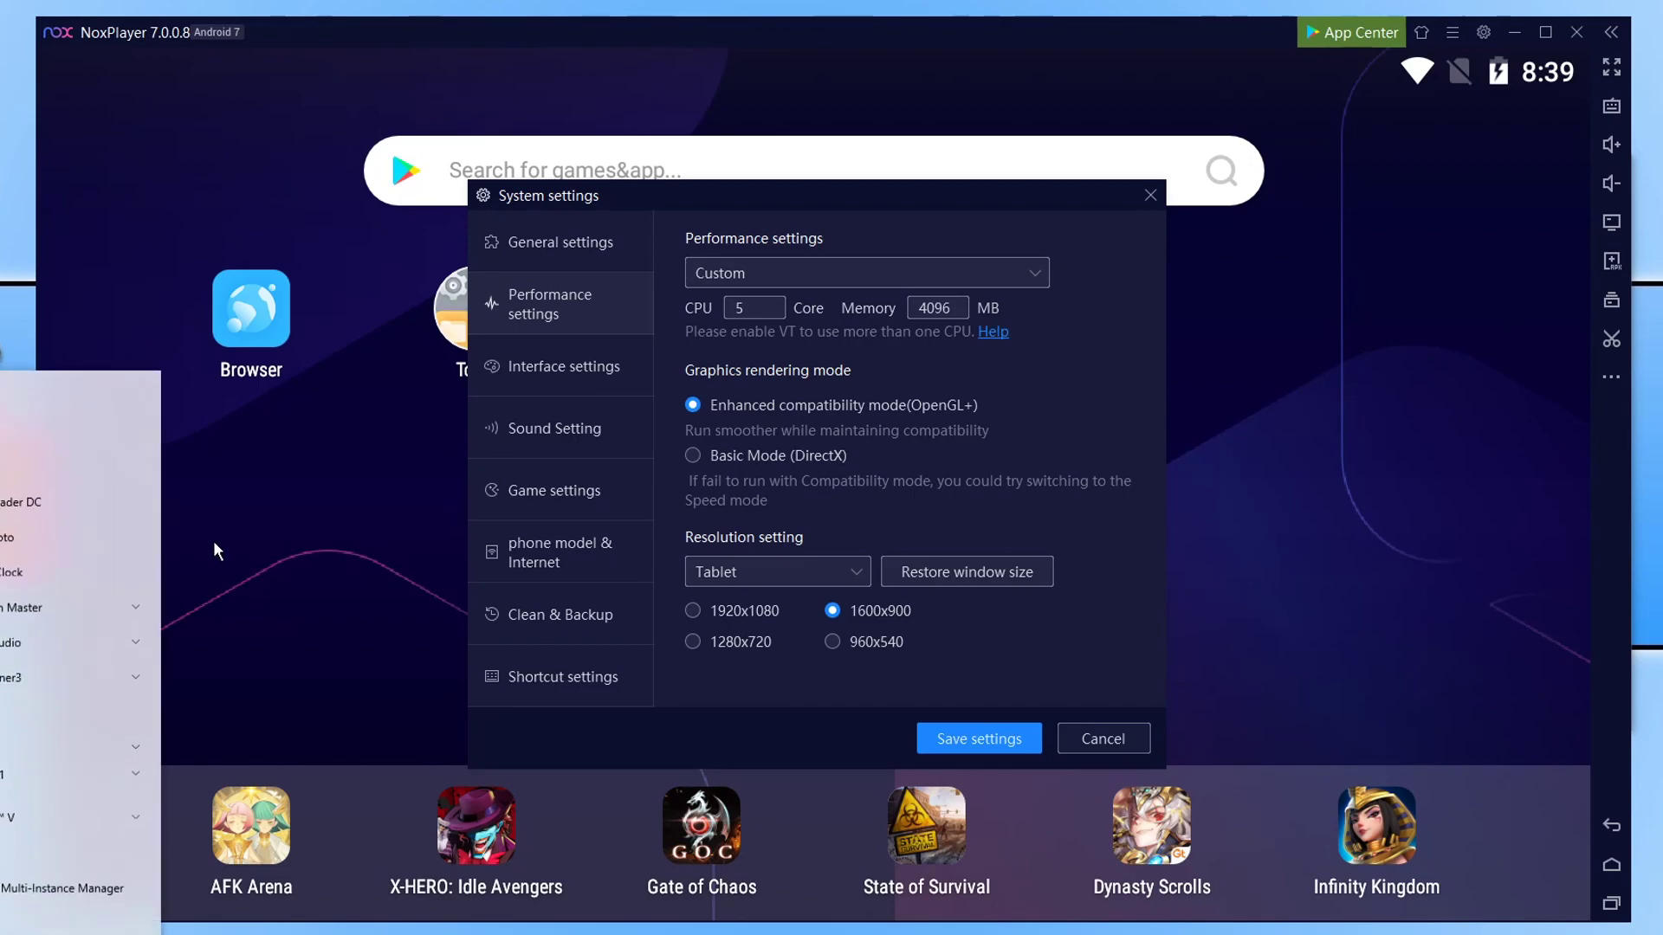
type("calc")
left_click(127, 482)
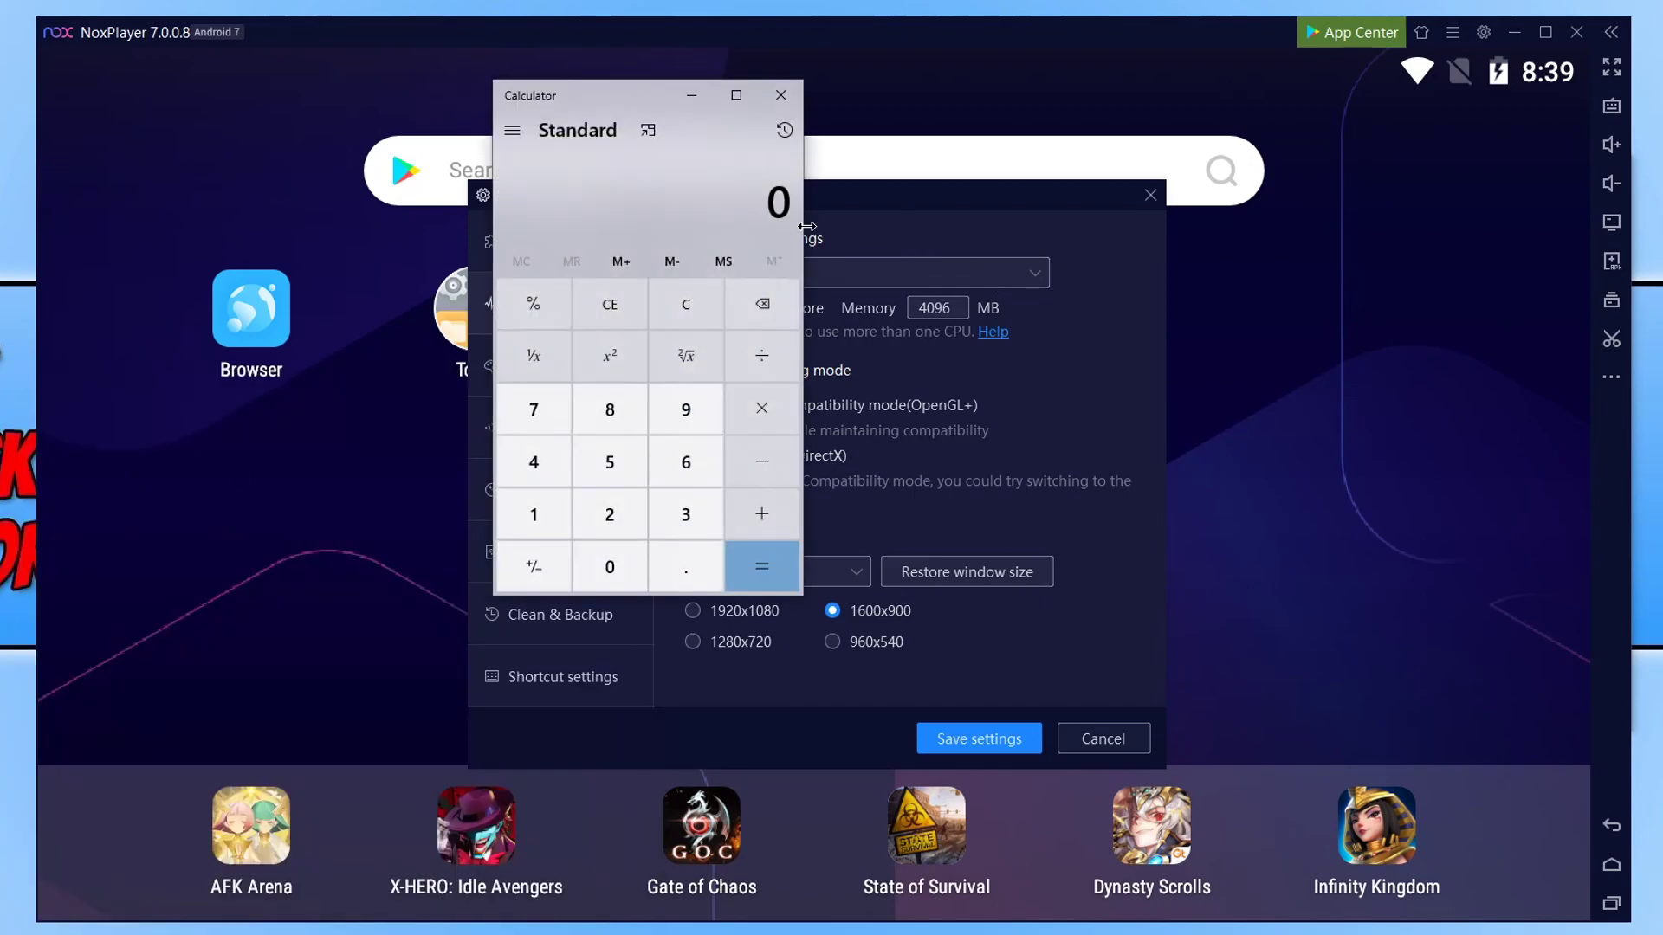
type("1024")
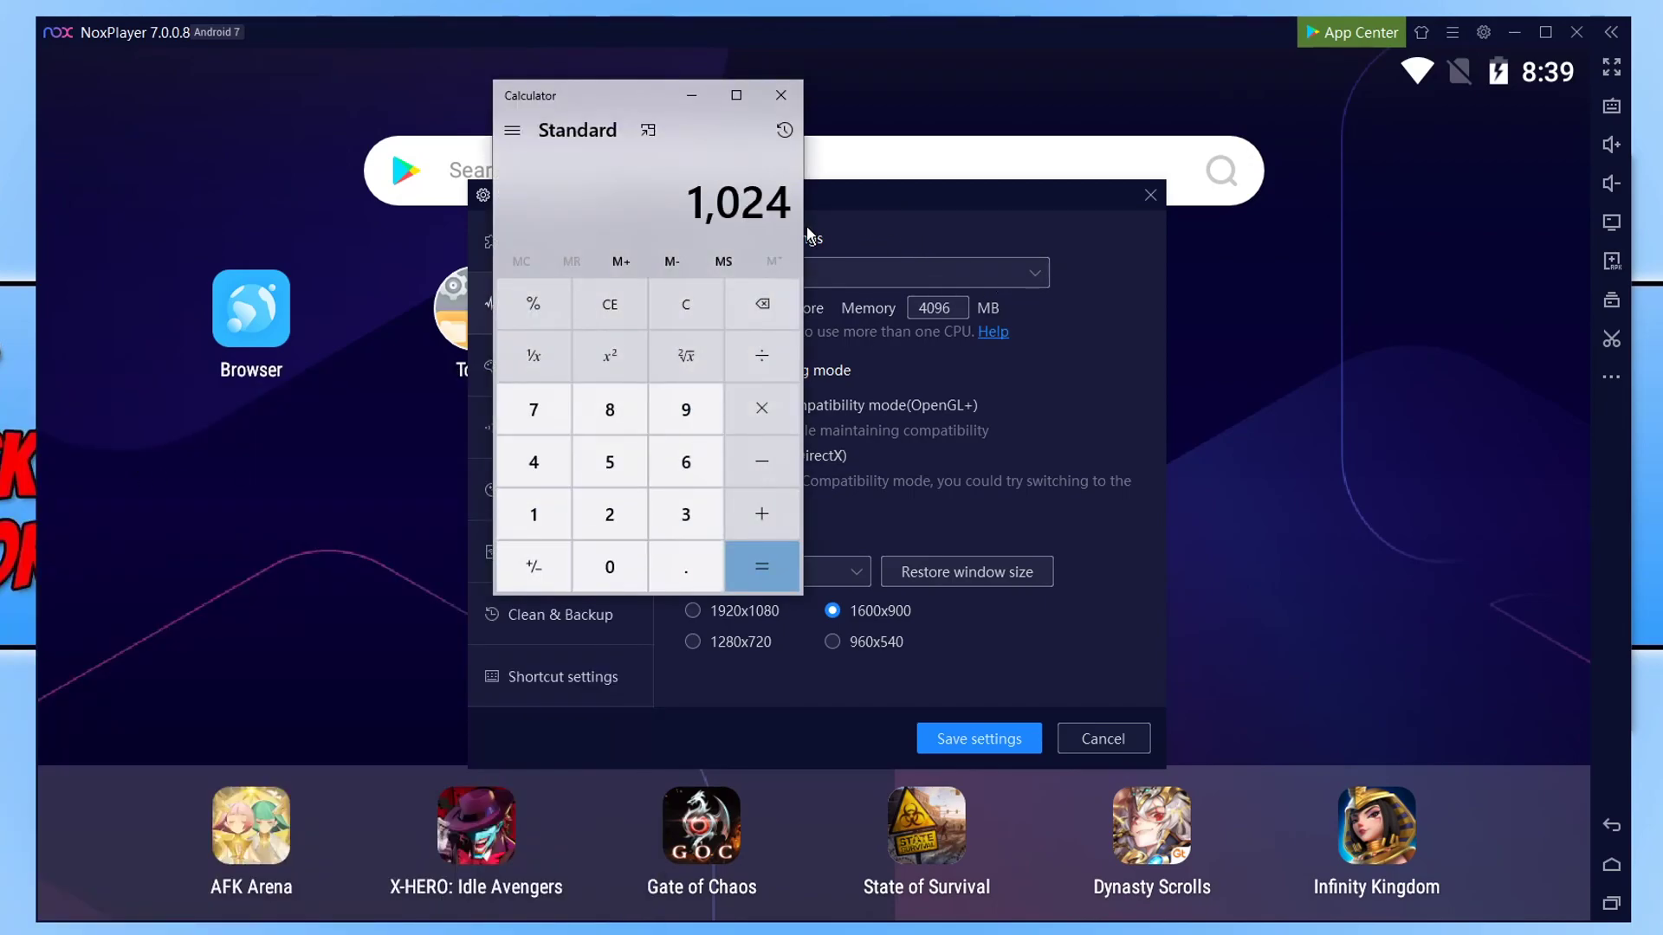
type("*8")
key("Return")
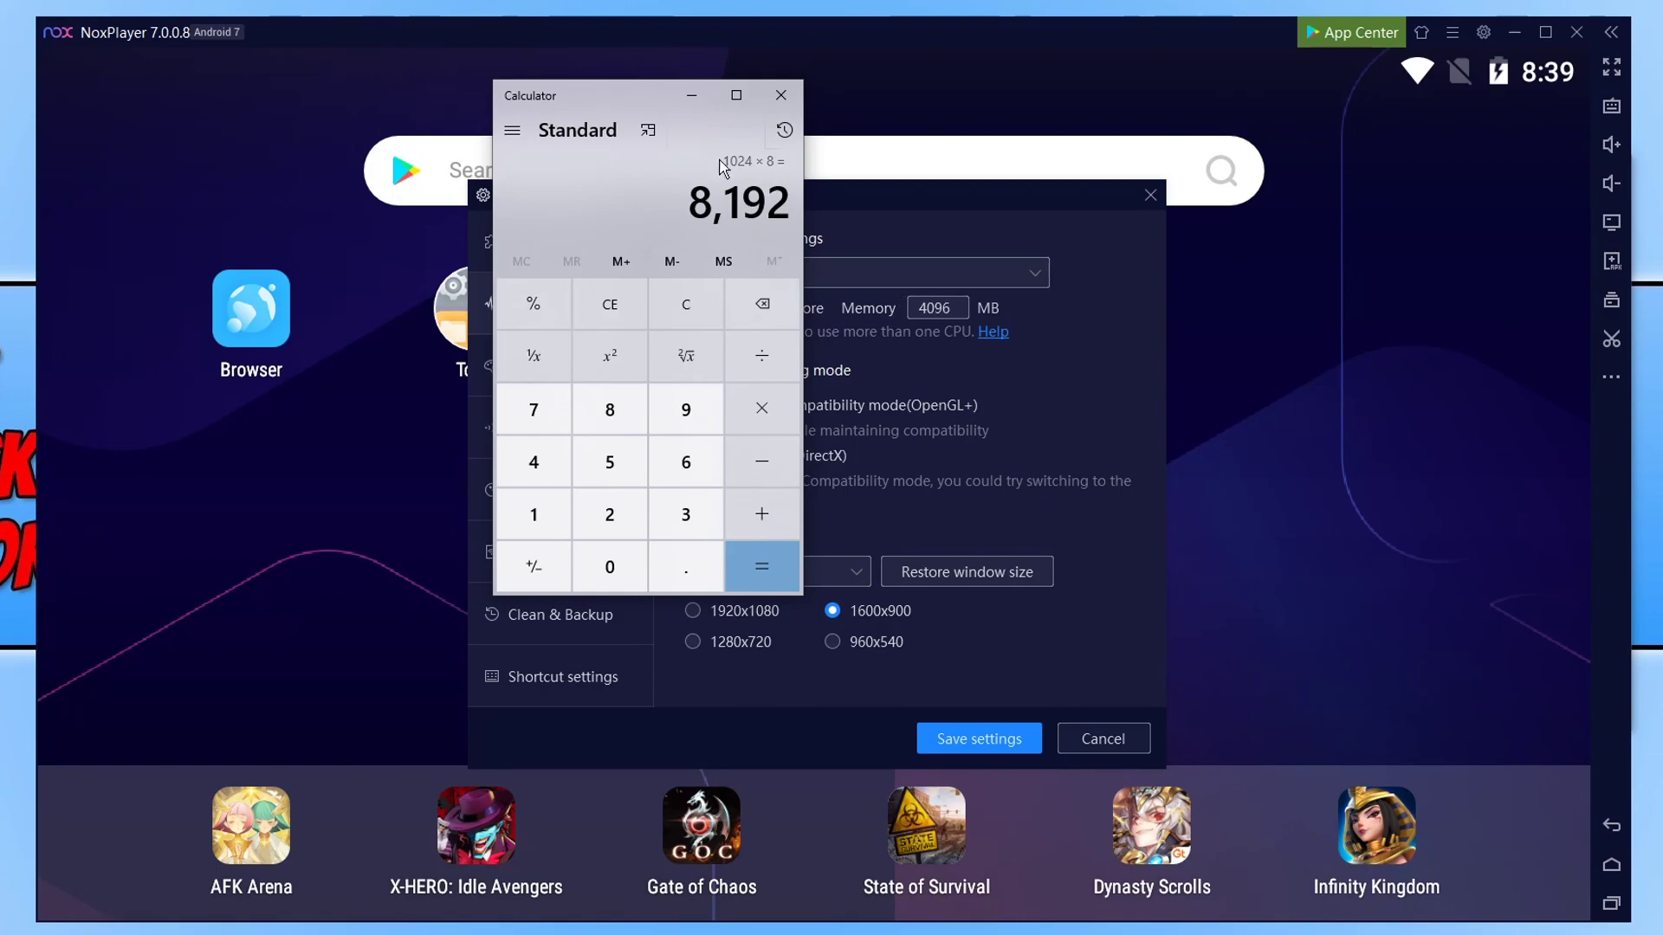
- Set the emulator's memory to 8192 MB, save the settings and restart Nox
left_click(959, 309)
double_click(959, 310)
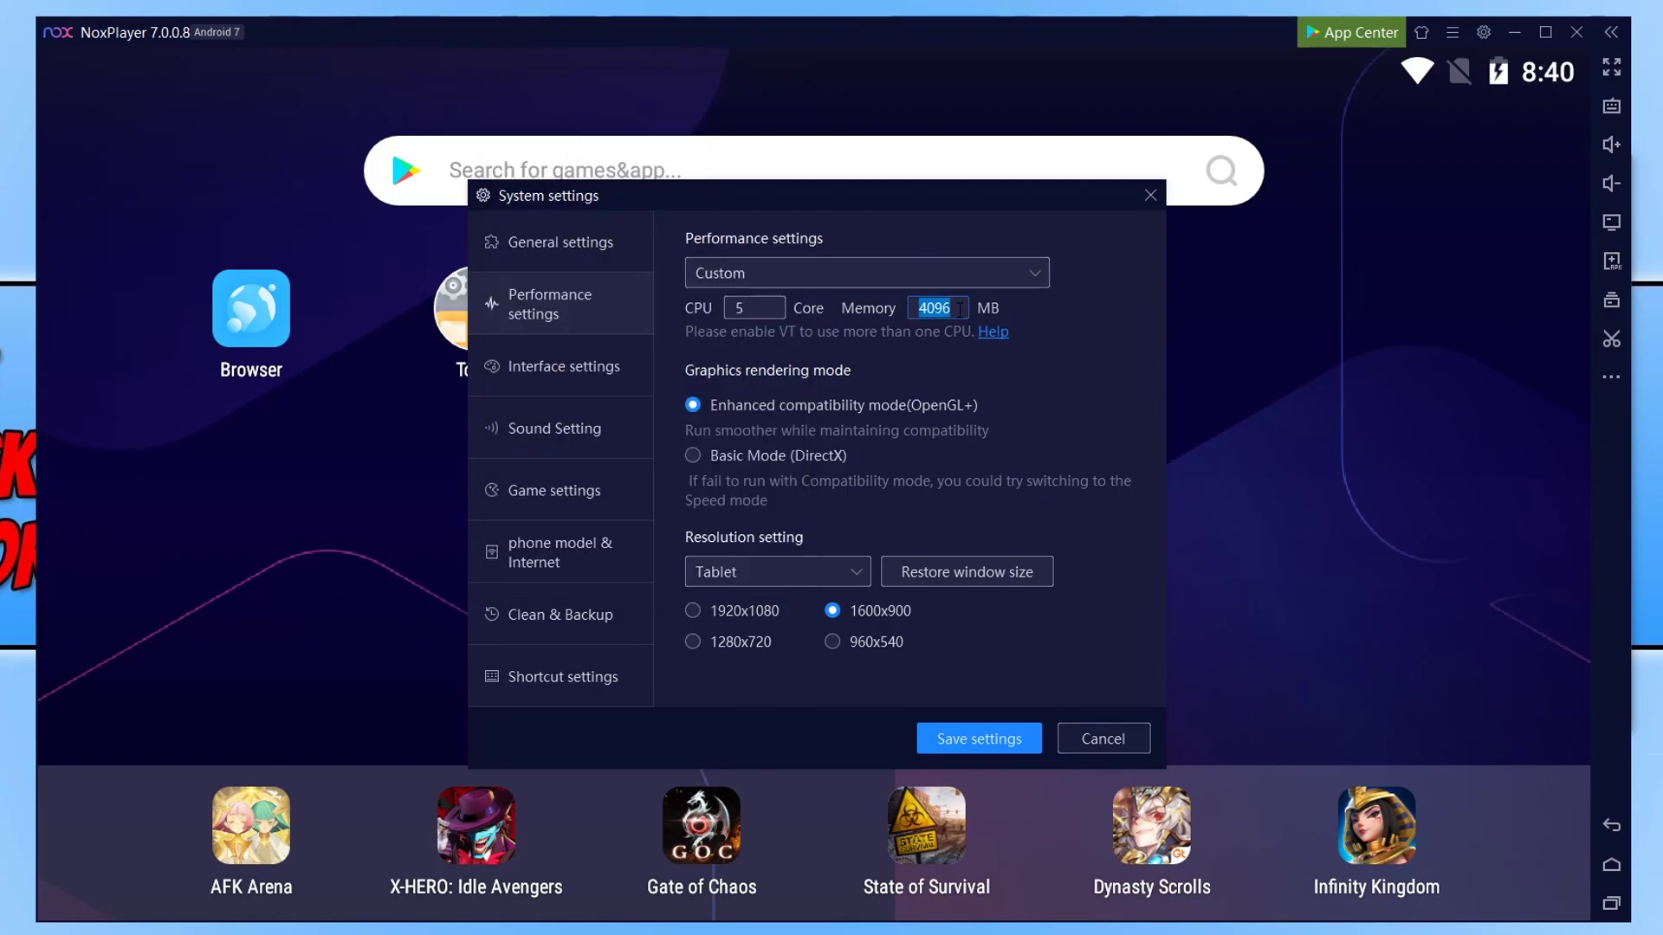
type("8192")
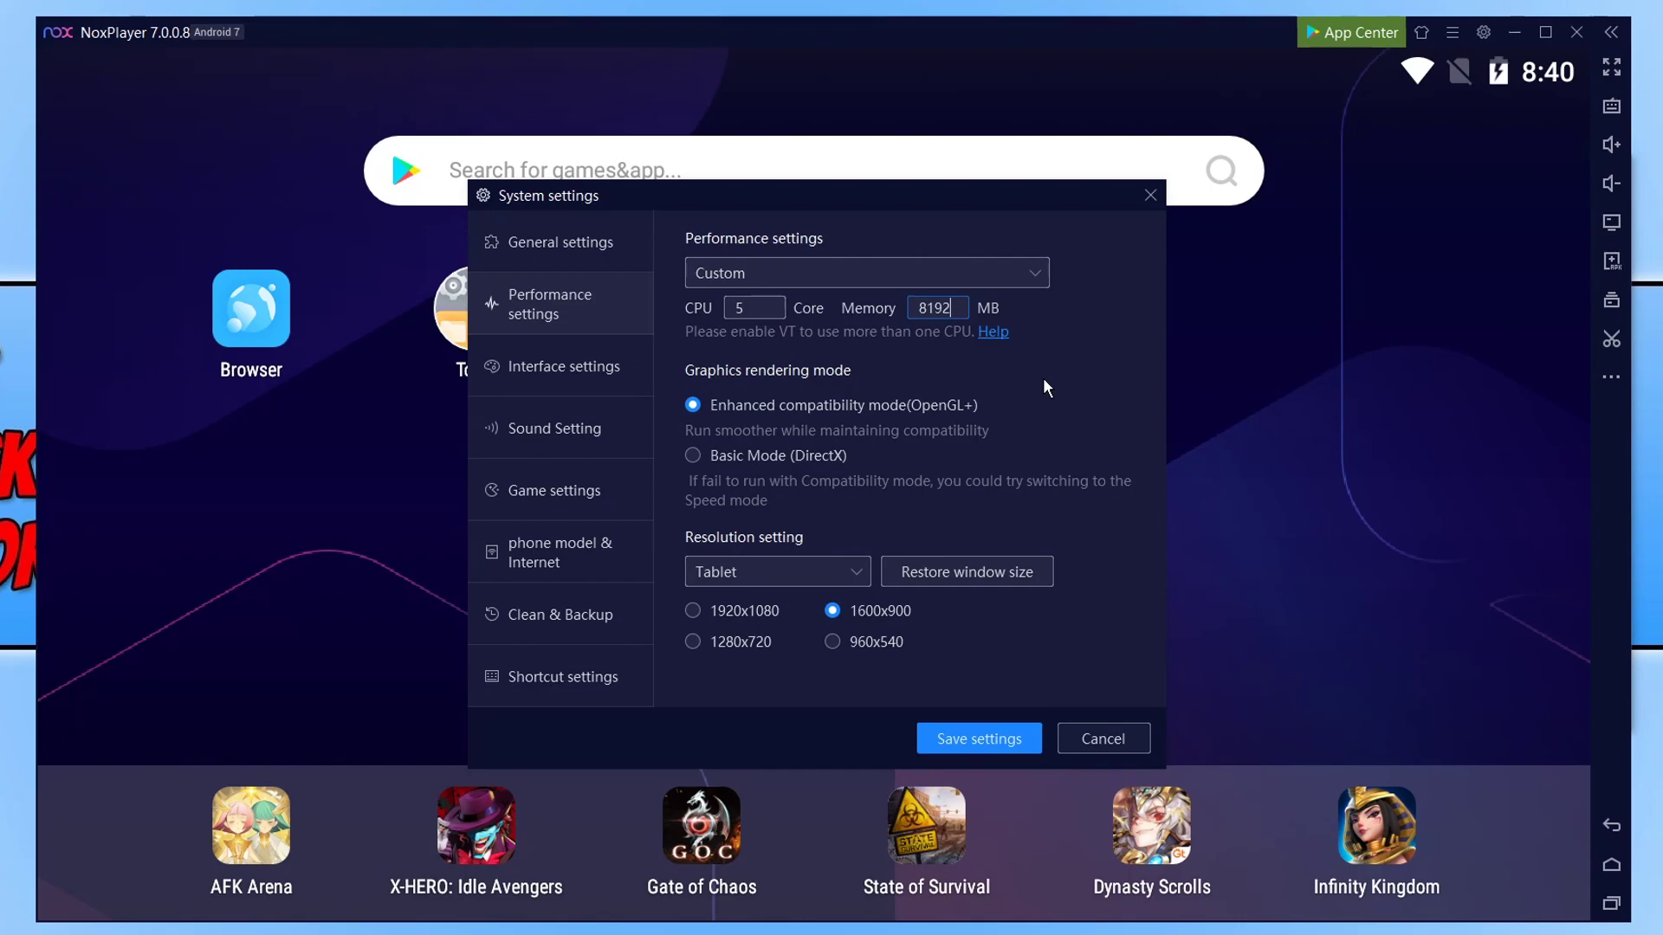
left_click(1001, 729)
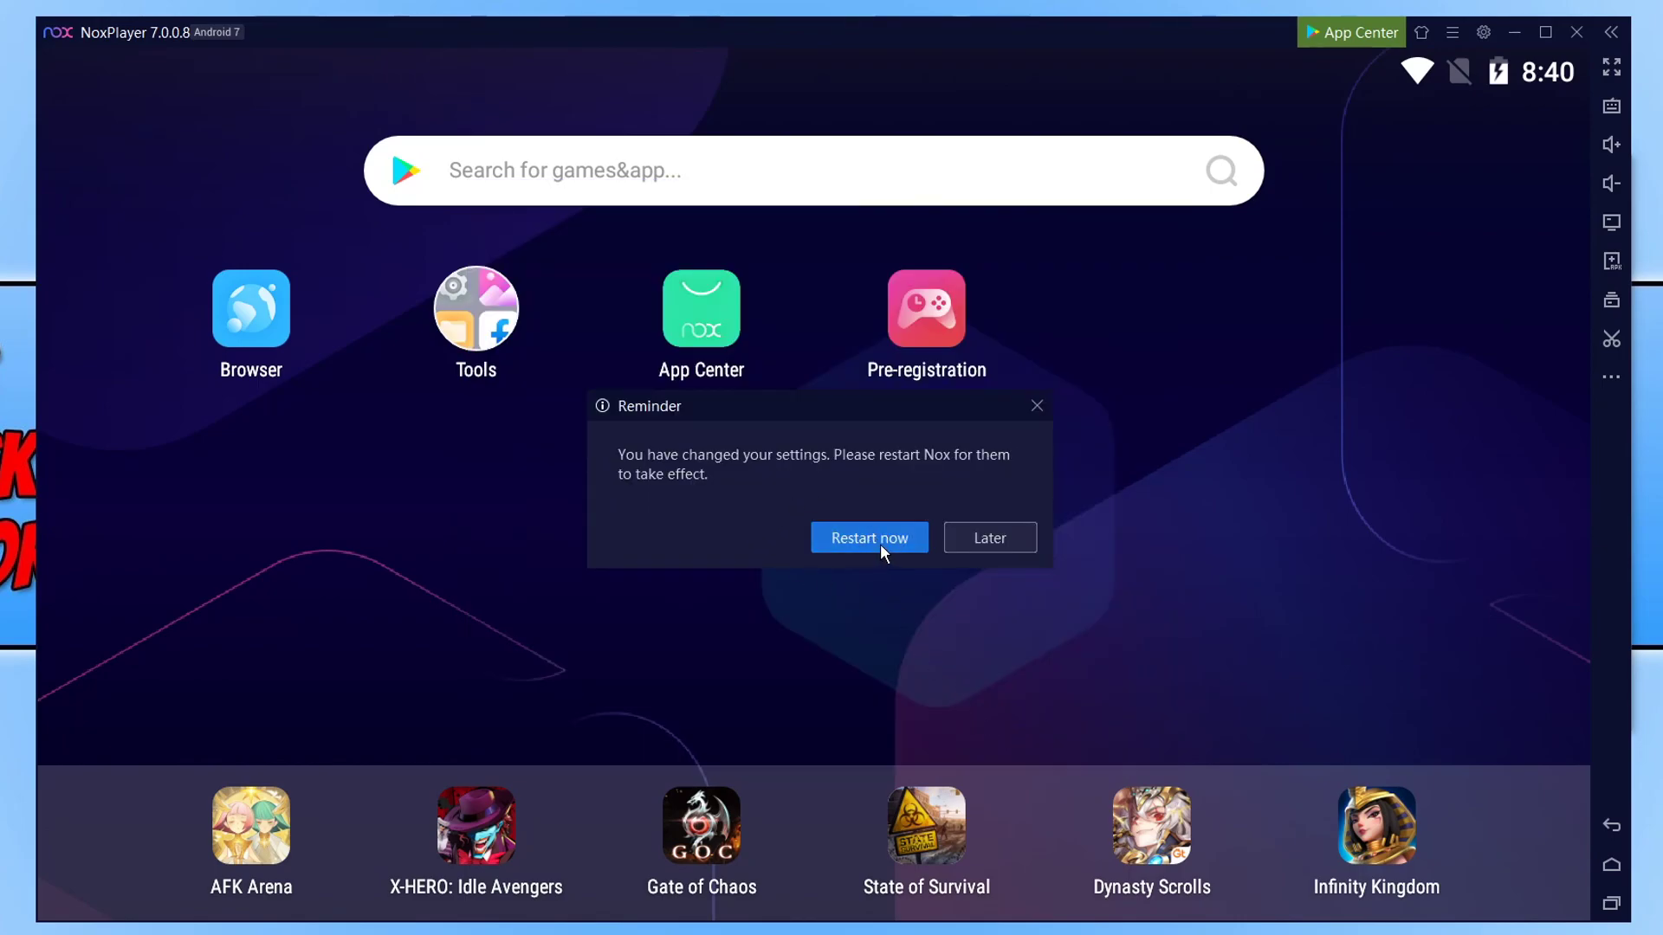
left_click(880, 544)
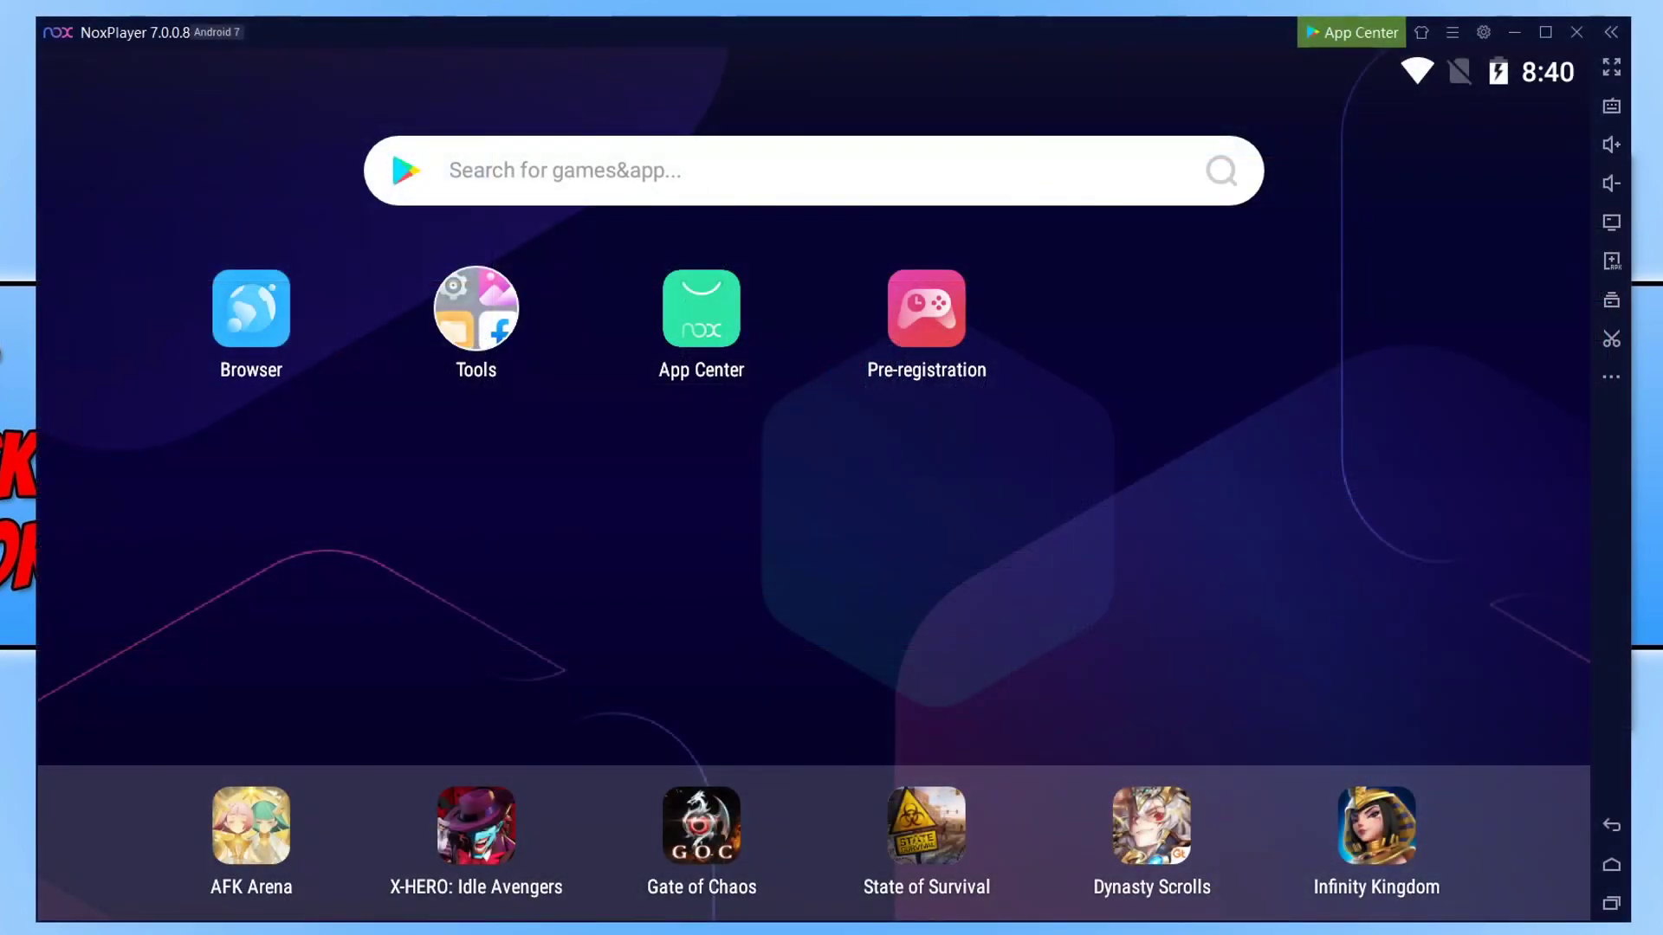
- Reopen the emulator's performance settings, review the available presets and try the 960x540 tablet resolution
left_click(1482, 32)
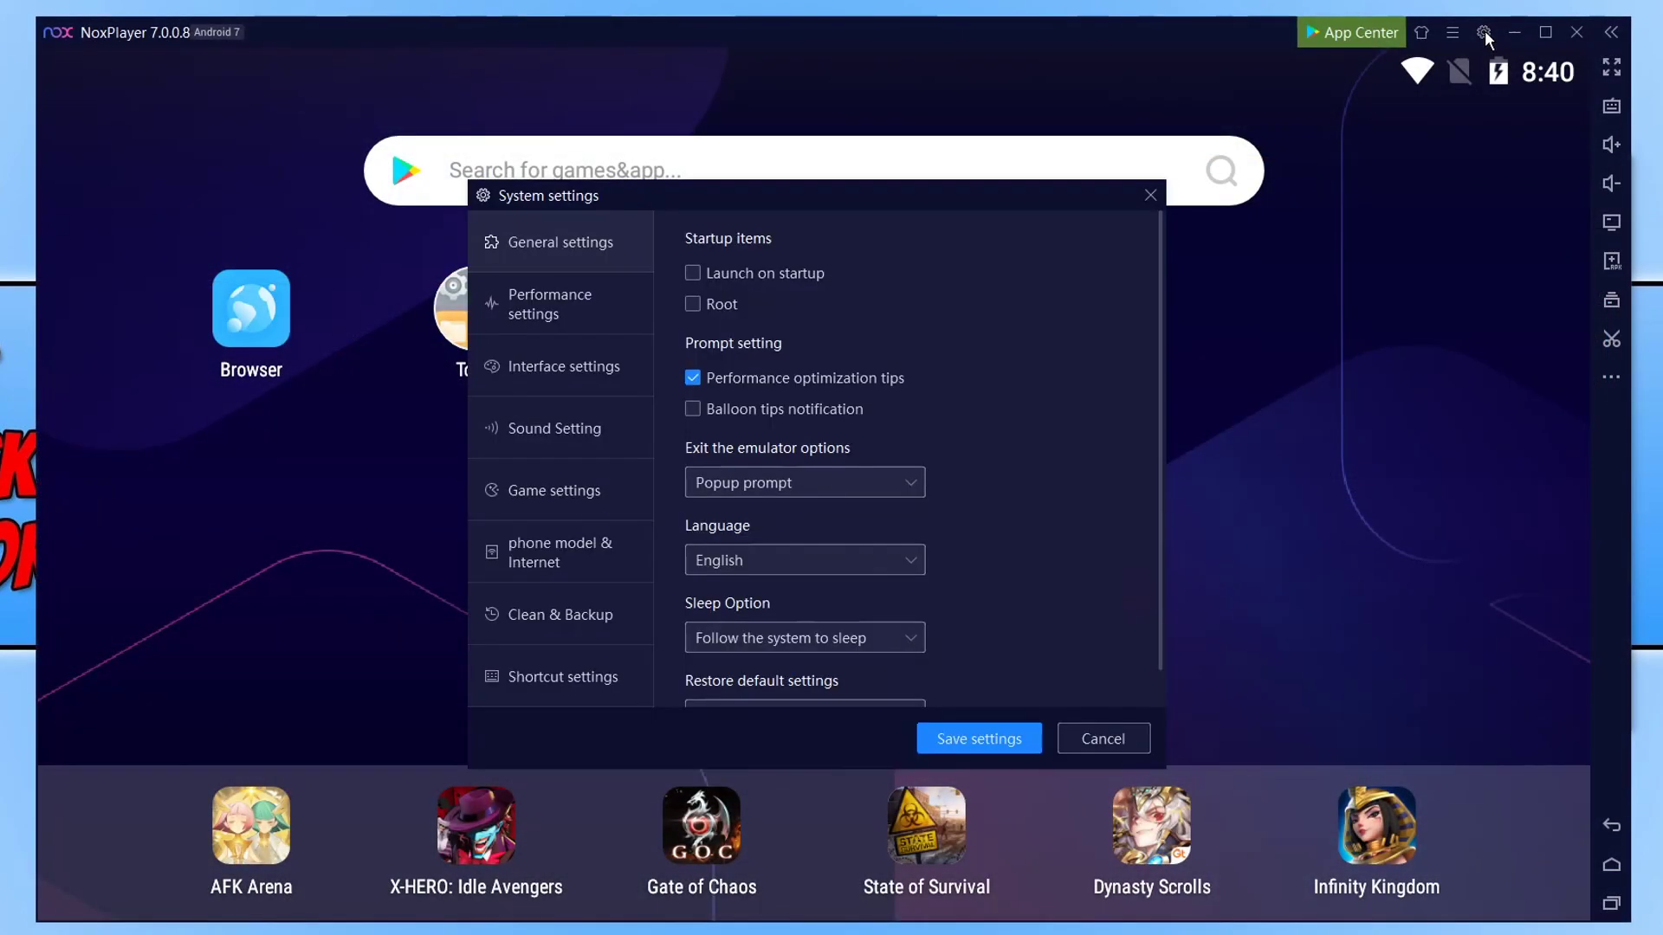
left_click(562, 313)
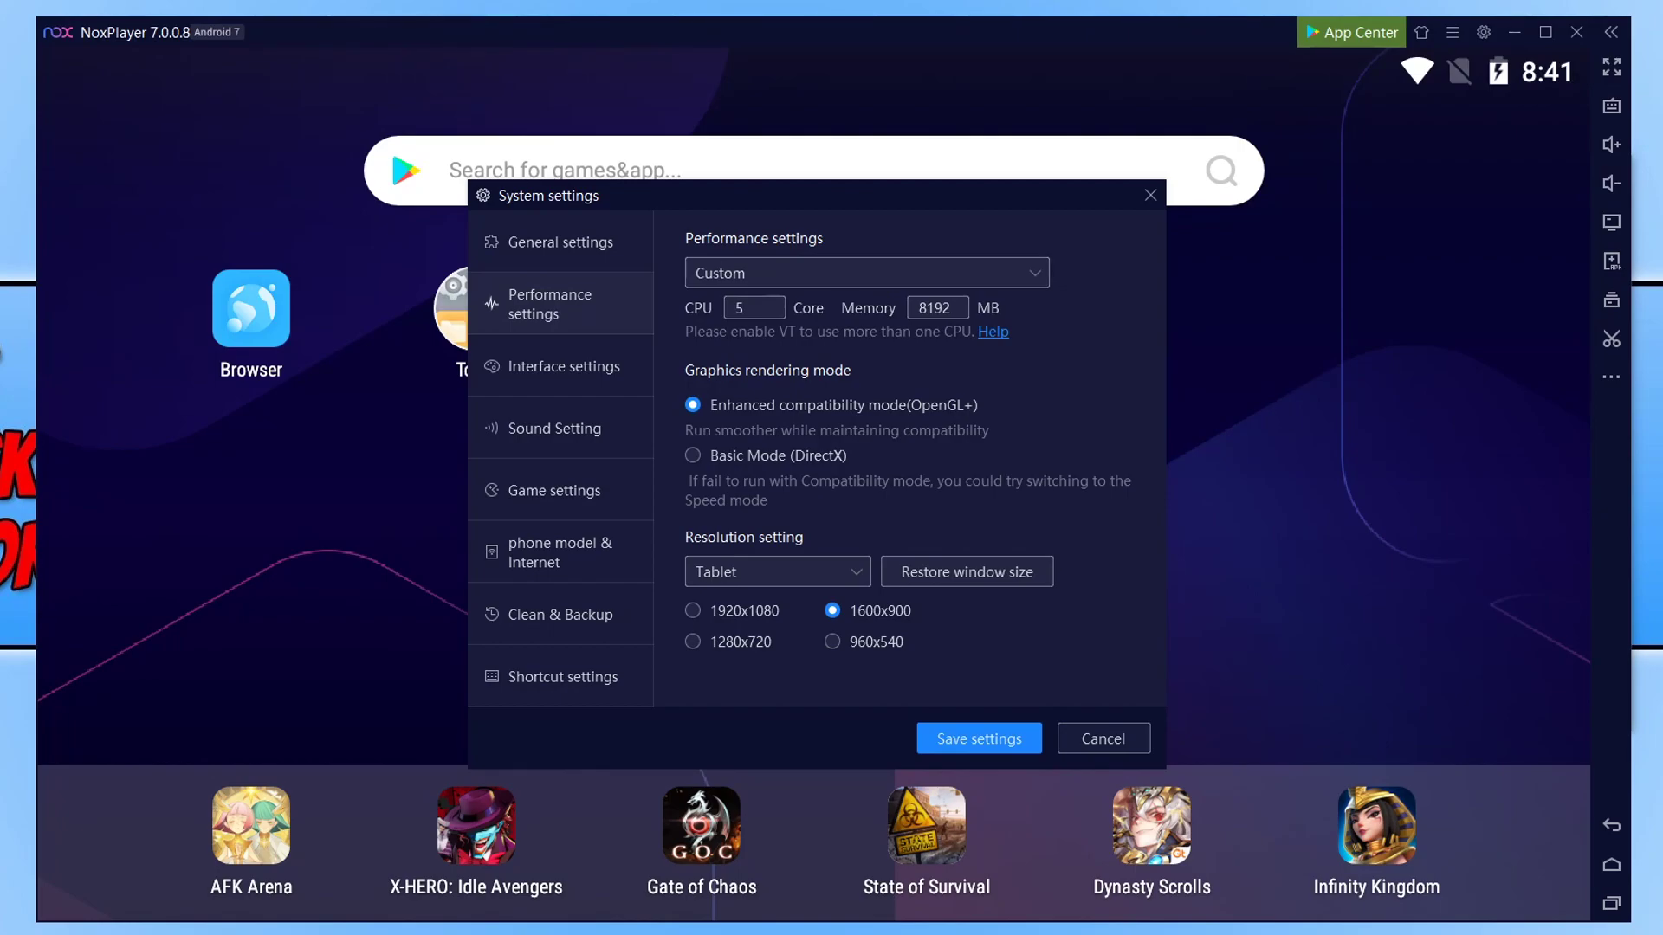
left_click(864, 264)
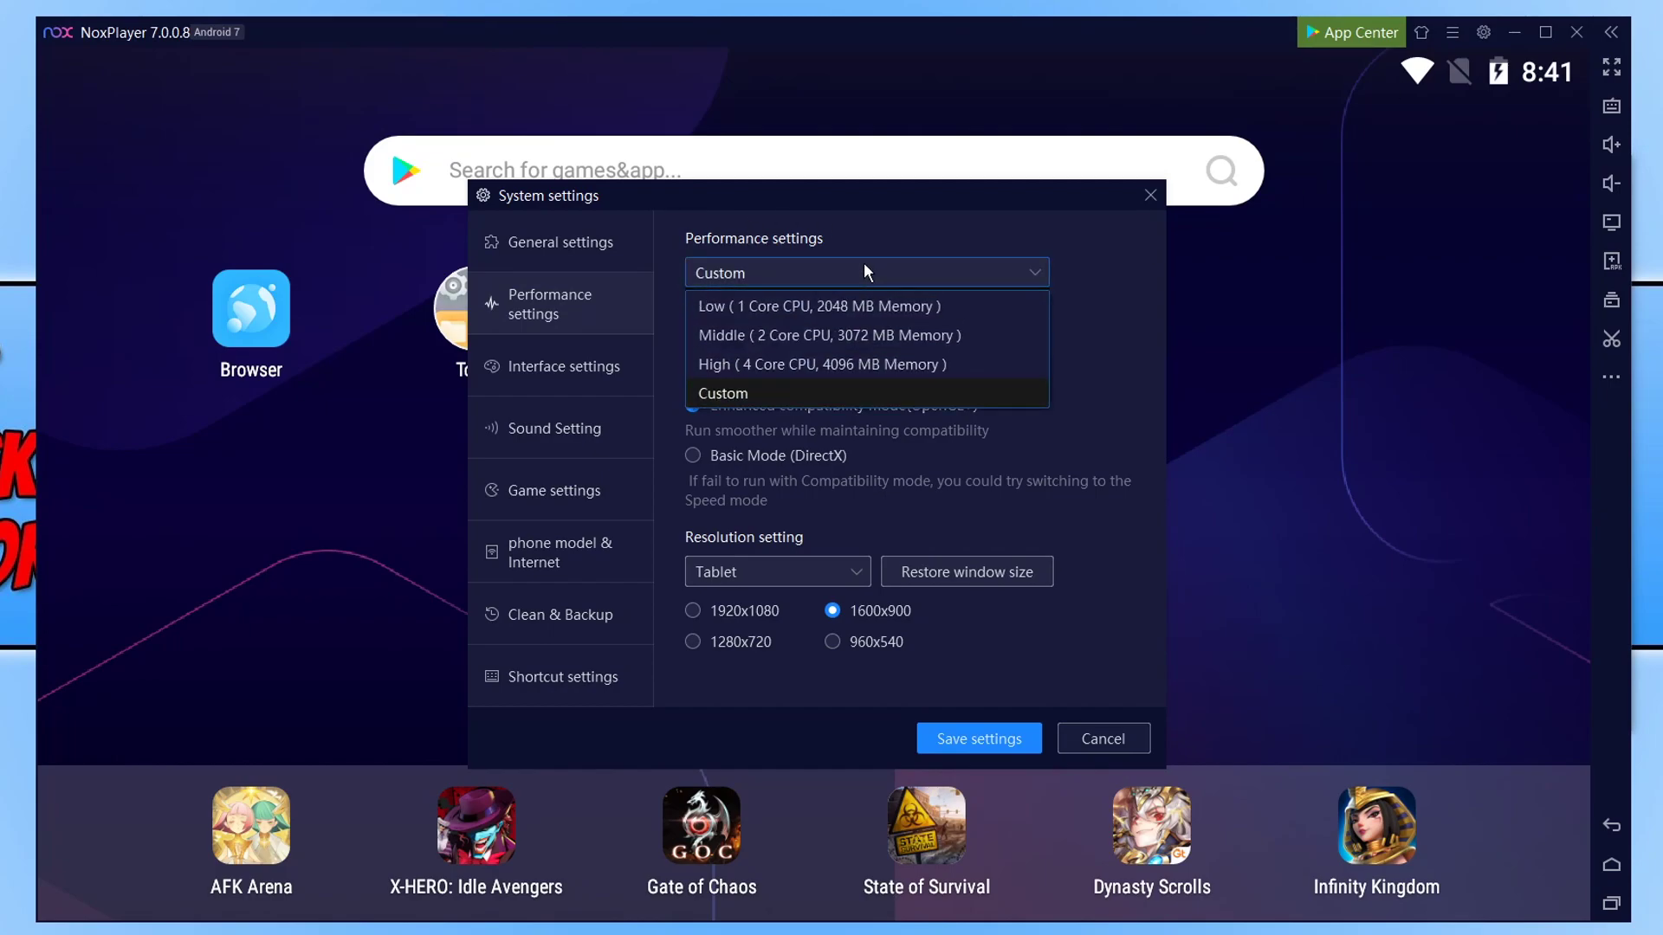
left_click(1103, 378)
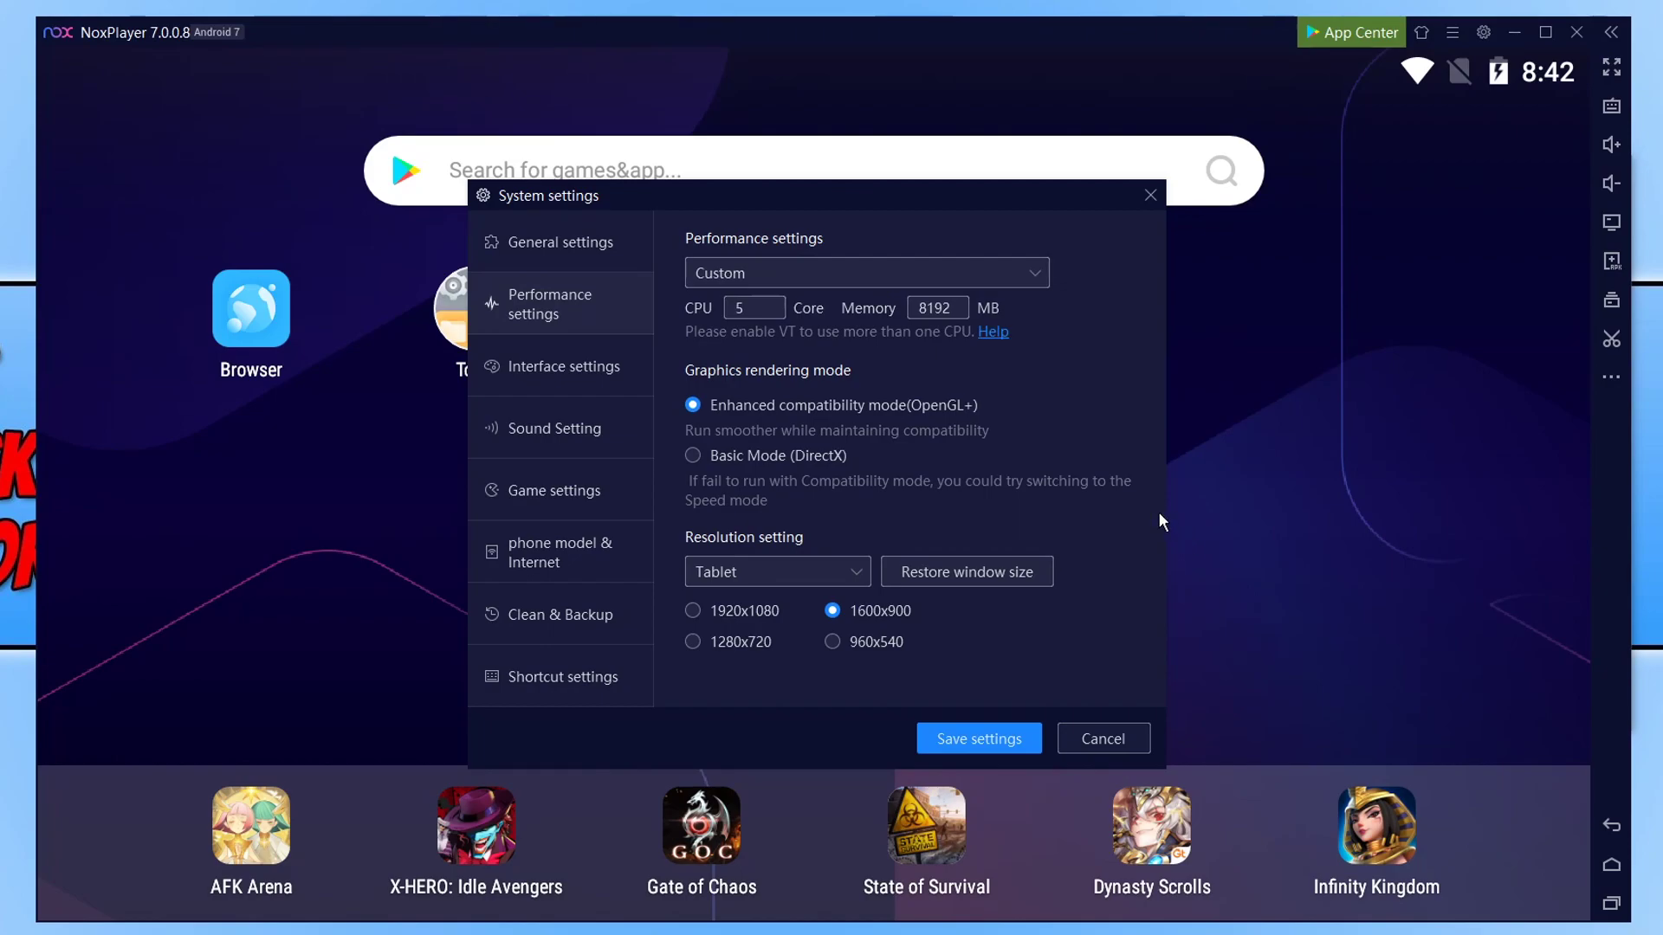
left_click(894, 642)
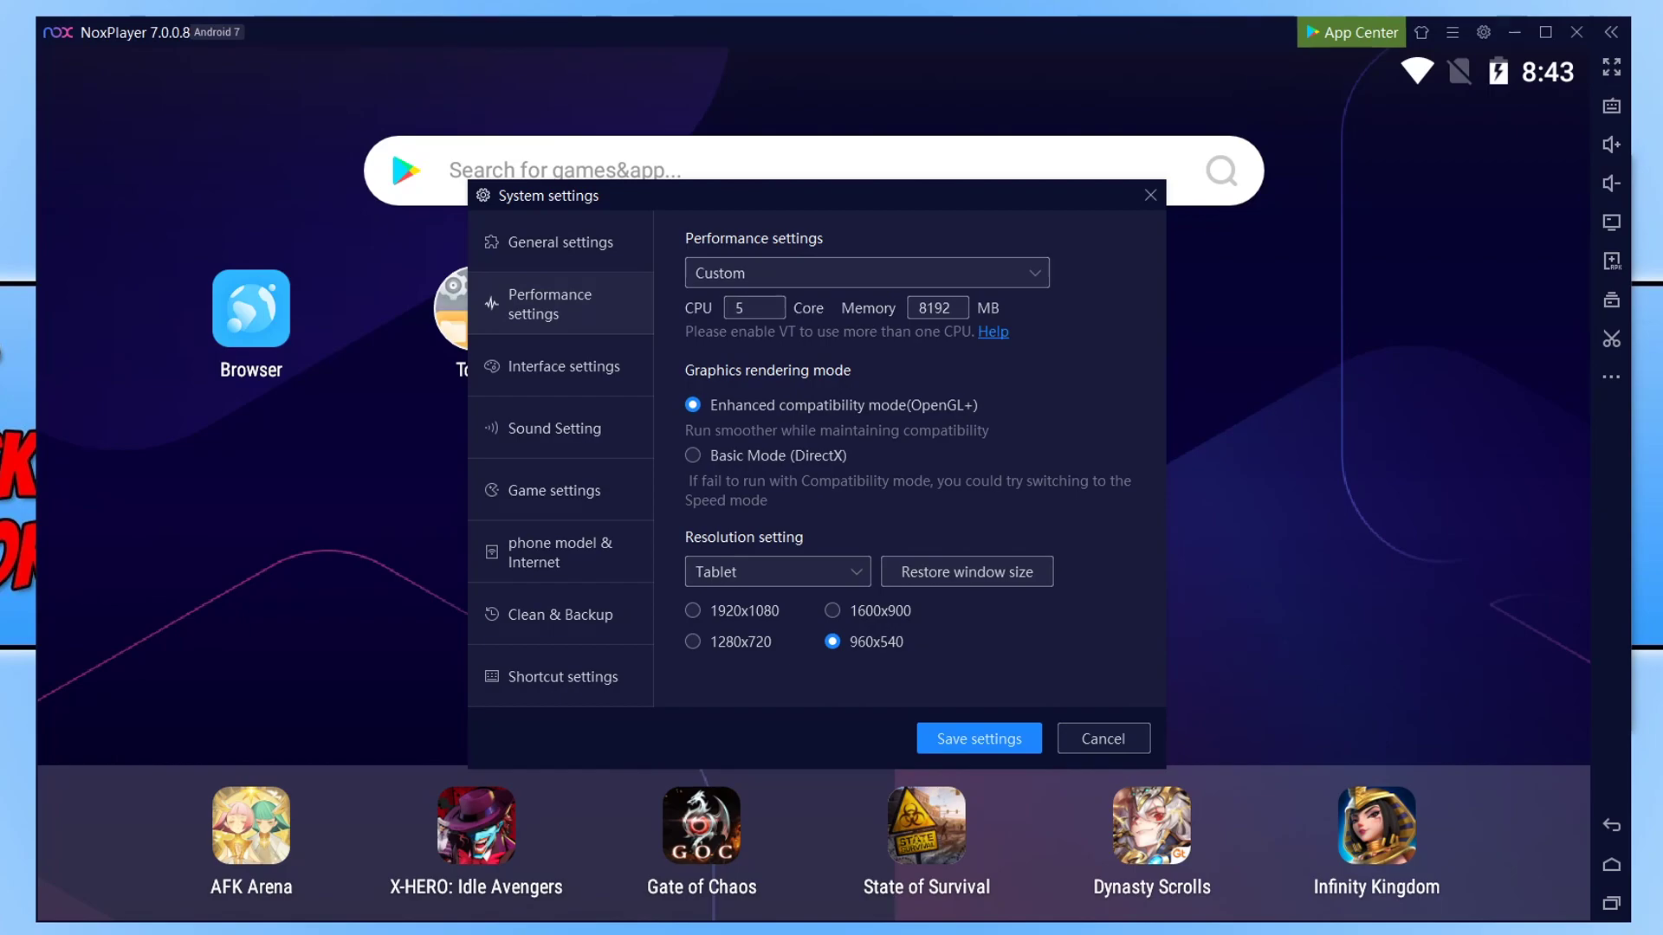
- Try a lower frame rate in the game settings, look over the rendering cache option and discard the unsaved changes
left_click(605, 484)
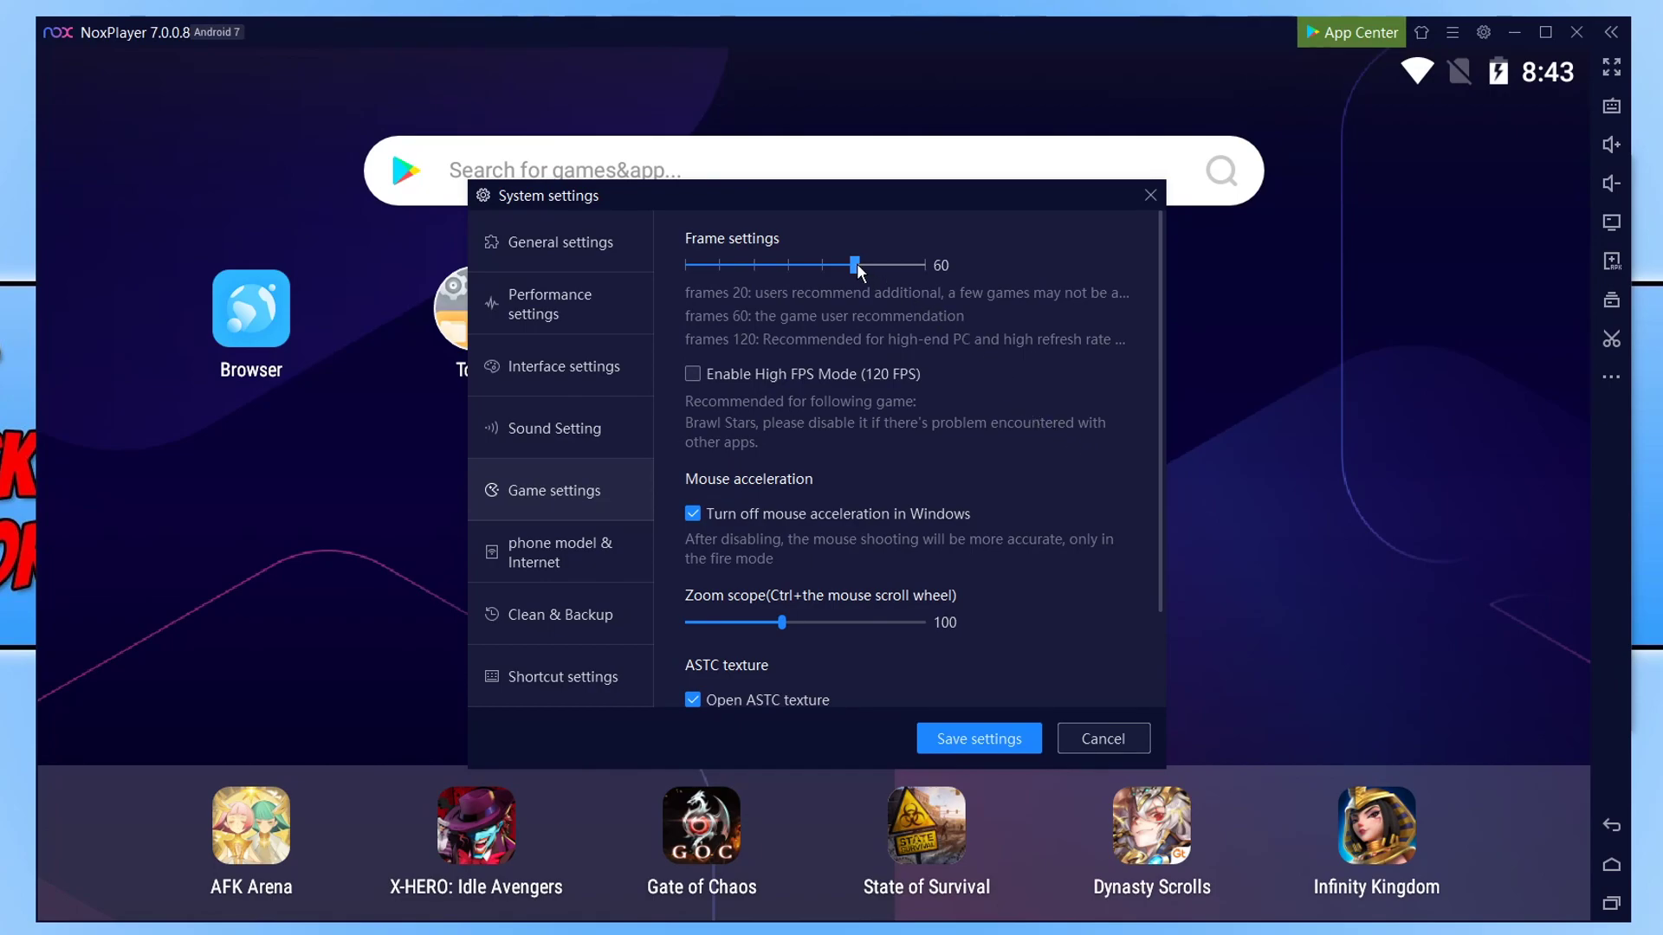
left_click_drag(782, 262, 767, 262)
scroll(1031, 520, "down", 3)
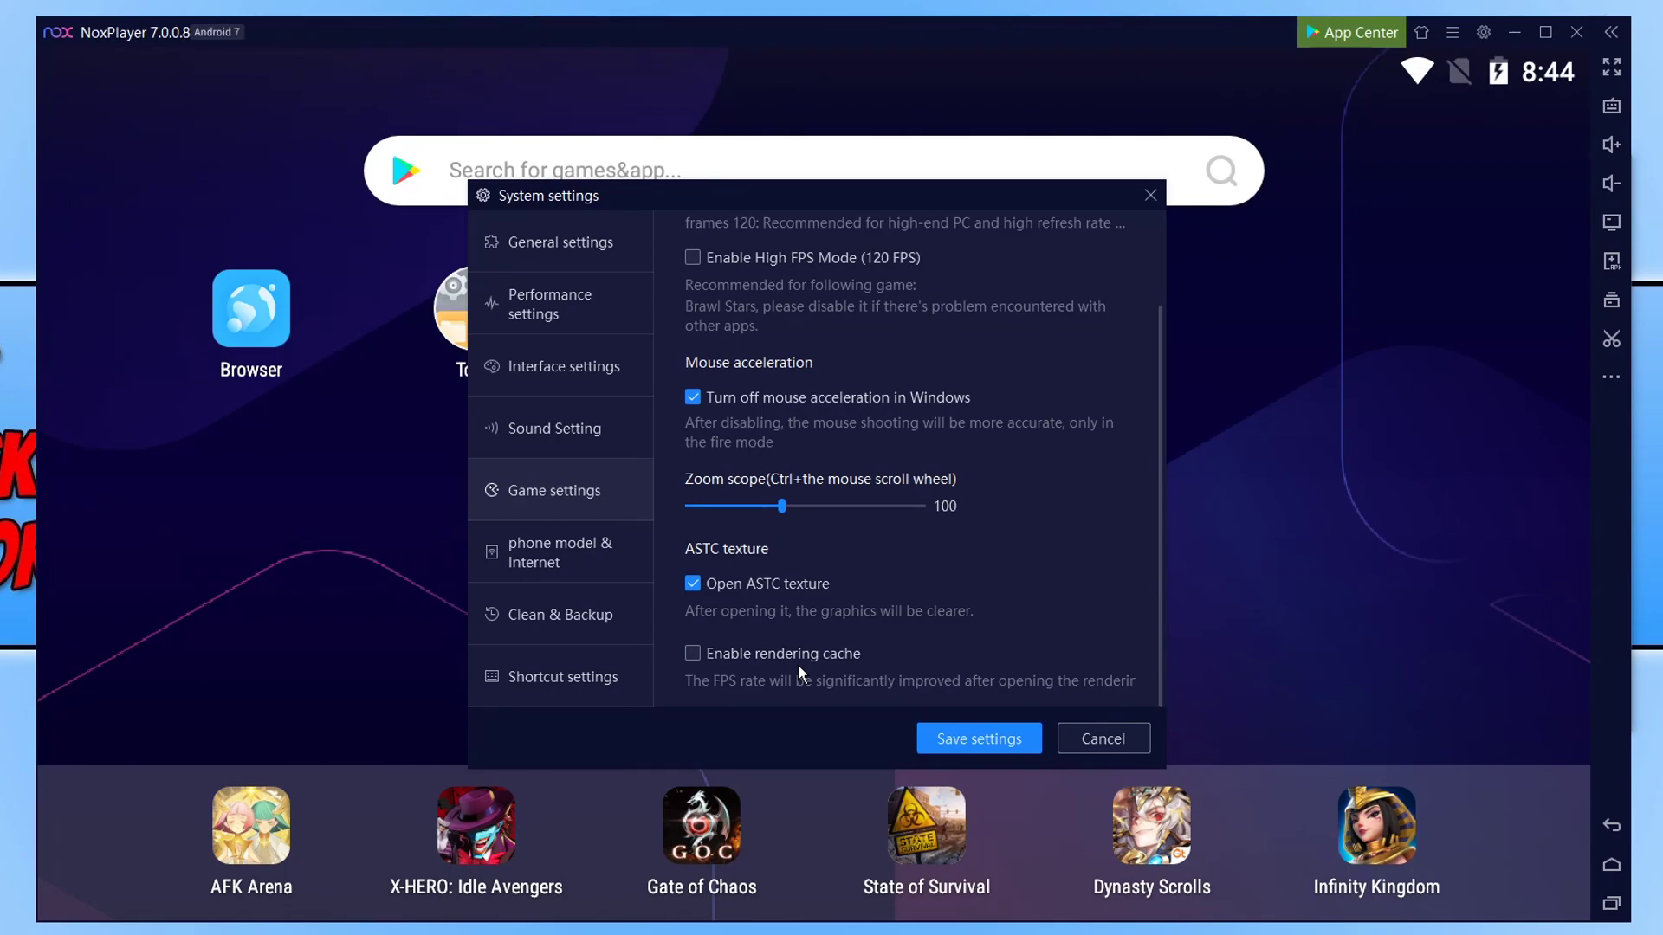
left_click(1109, 740)
- Minimize NoxPlayer, open Defragment and Optimise Drives, and select the D: drive
left_click(1519, 33)
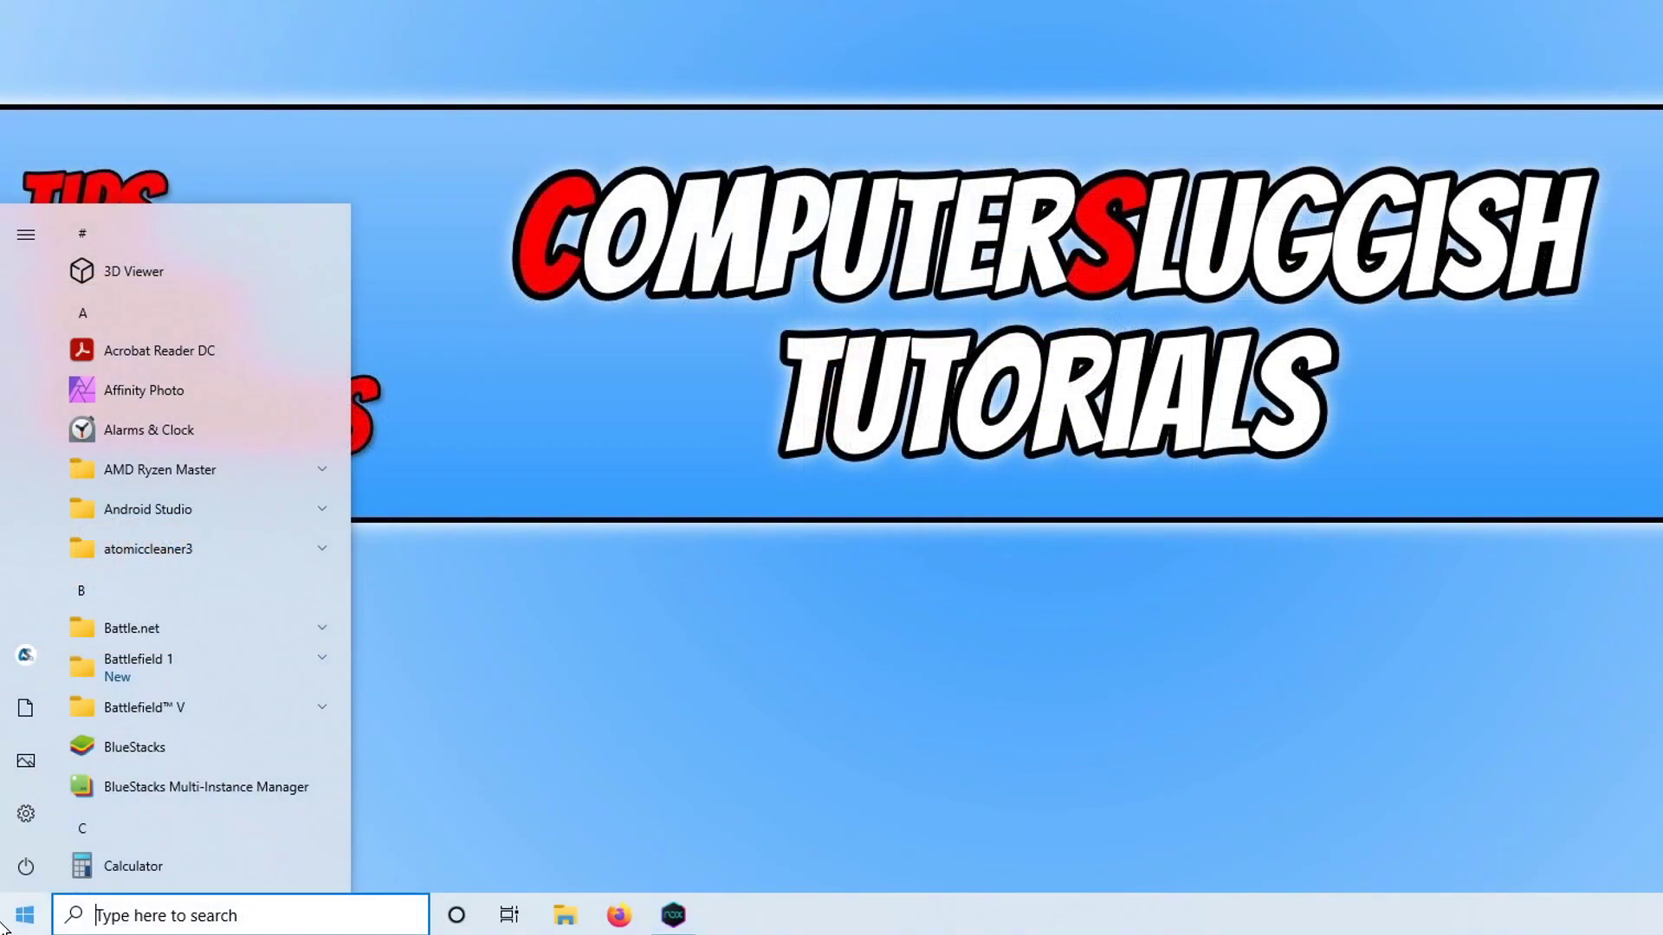
type("defra")
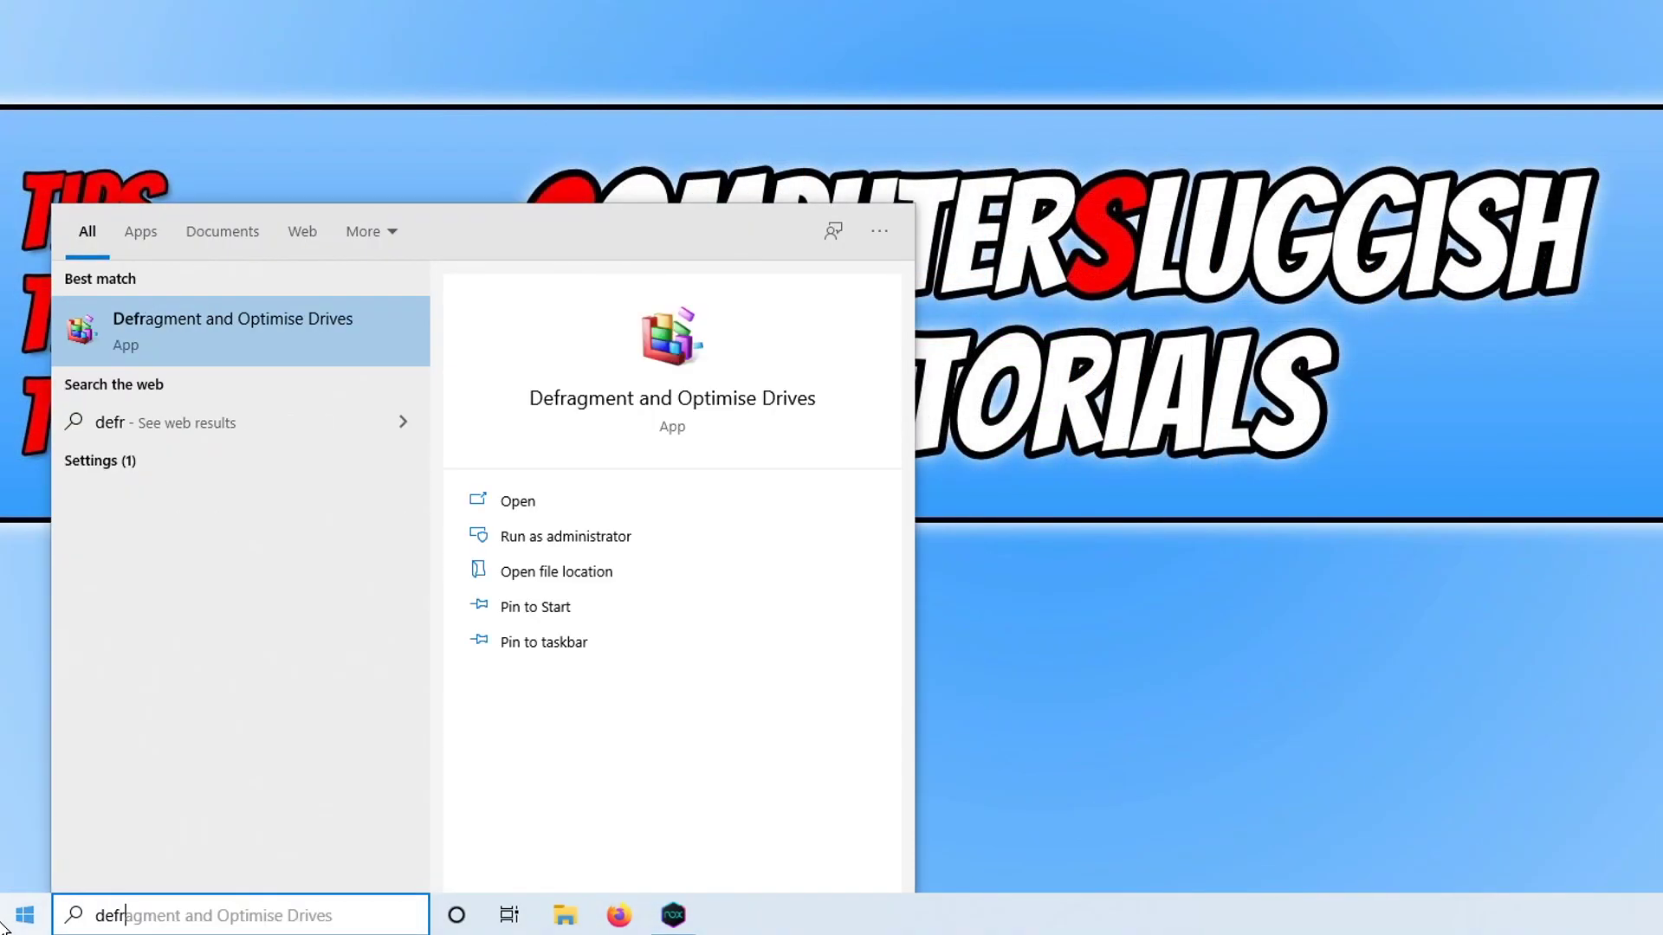
left_click(252, 340)
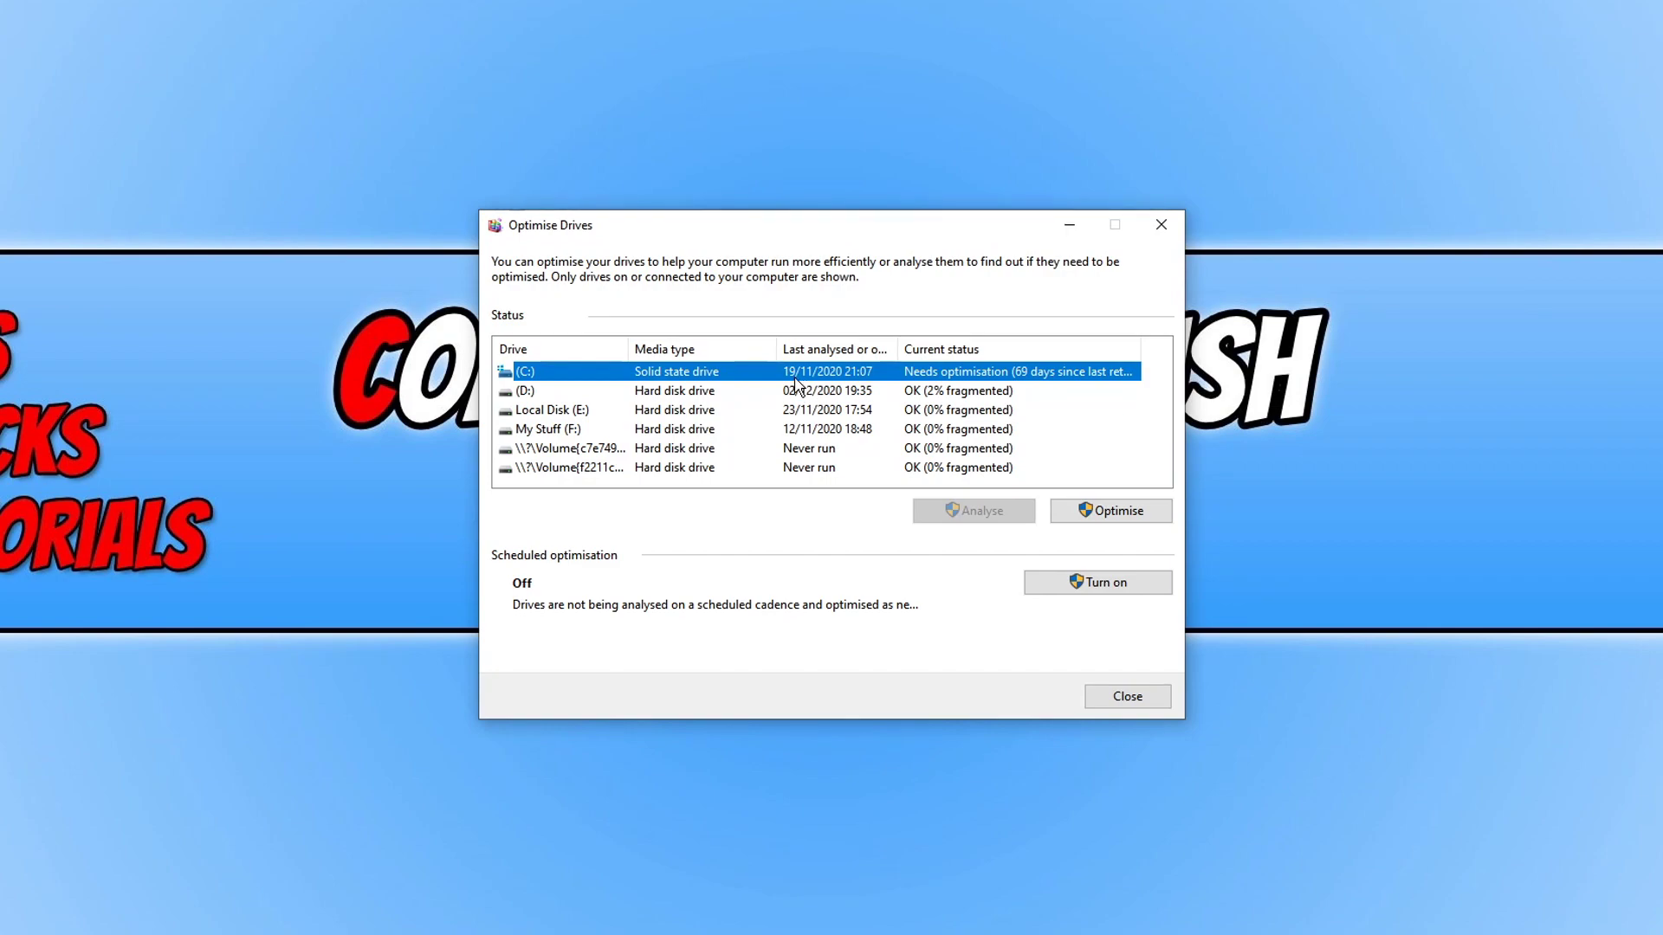
left_click(720, 394)
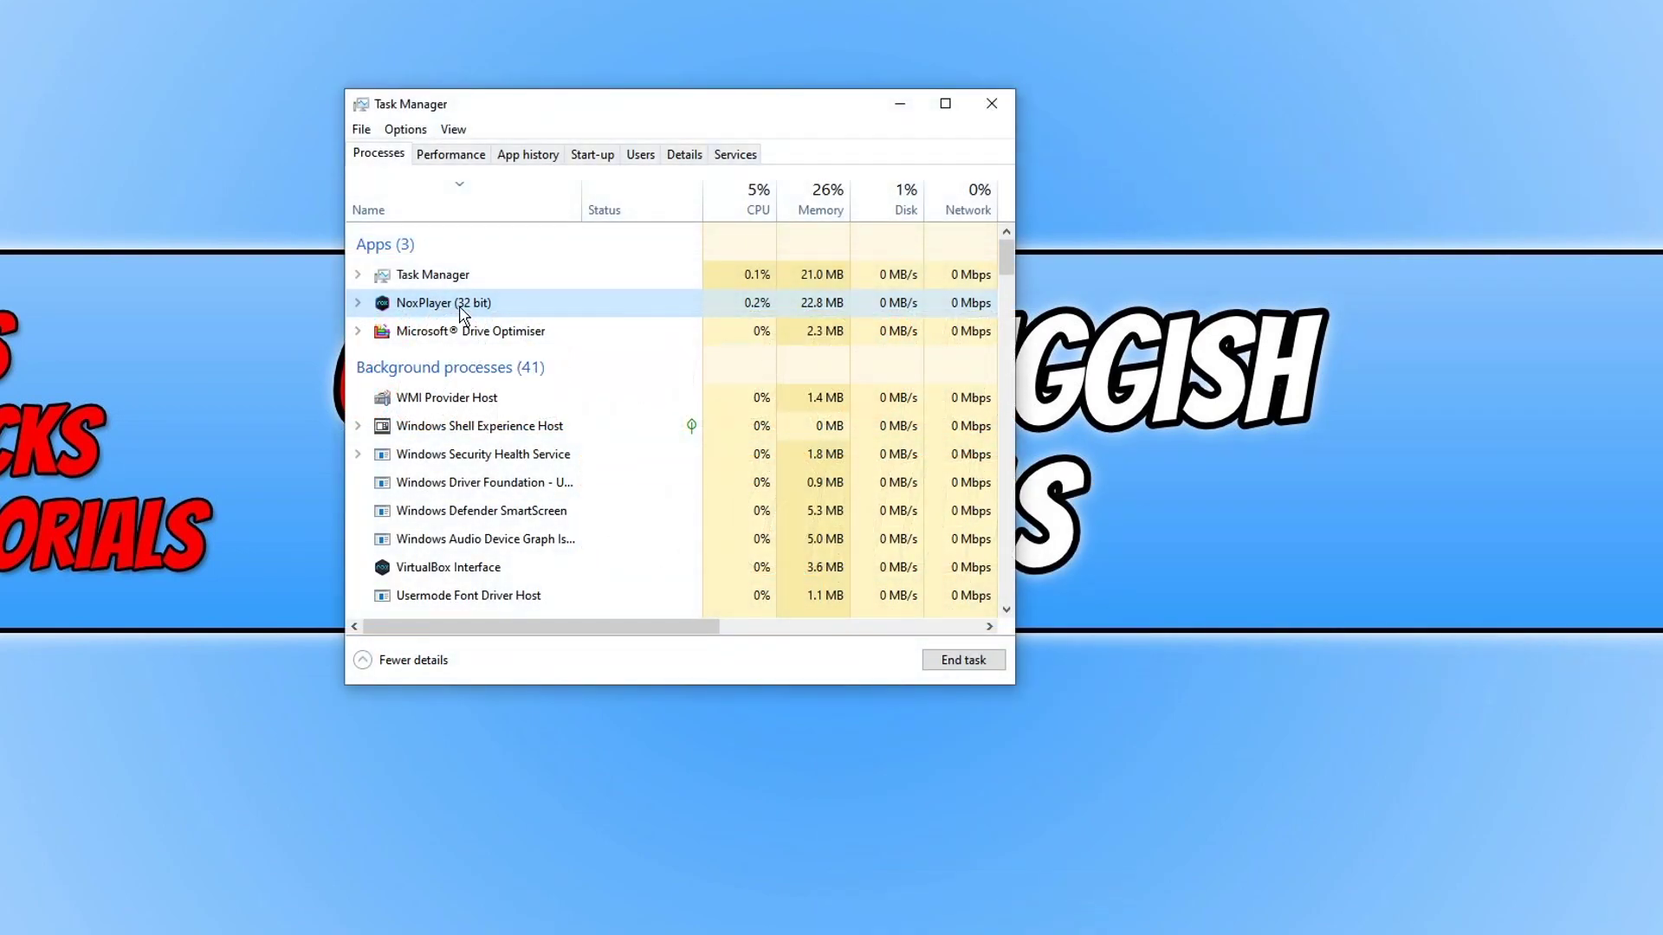
- Locate NoxPlayer's Nox.exe process in Task Manager's process details and set its priority to Above normal
right_click(475, 305)
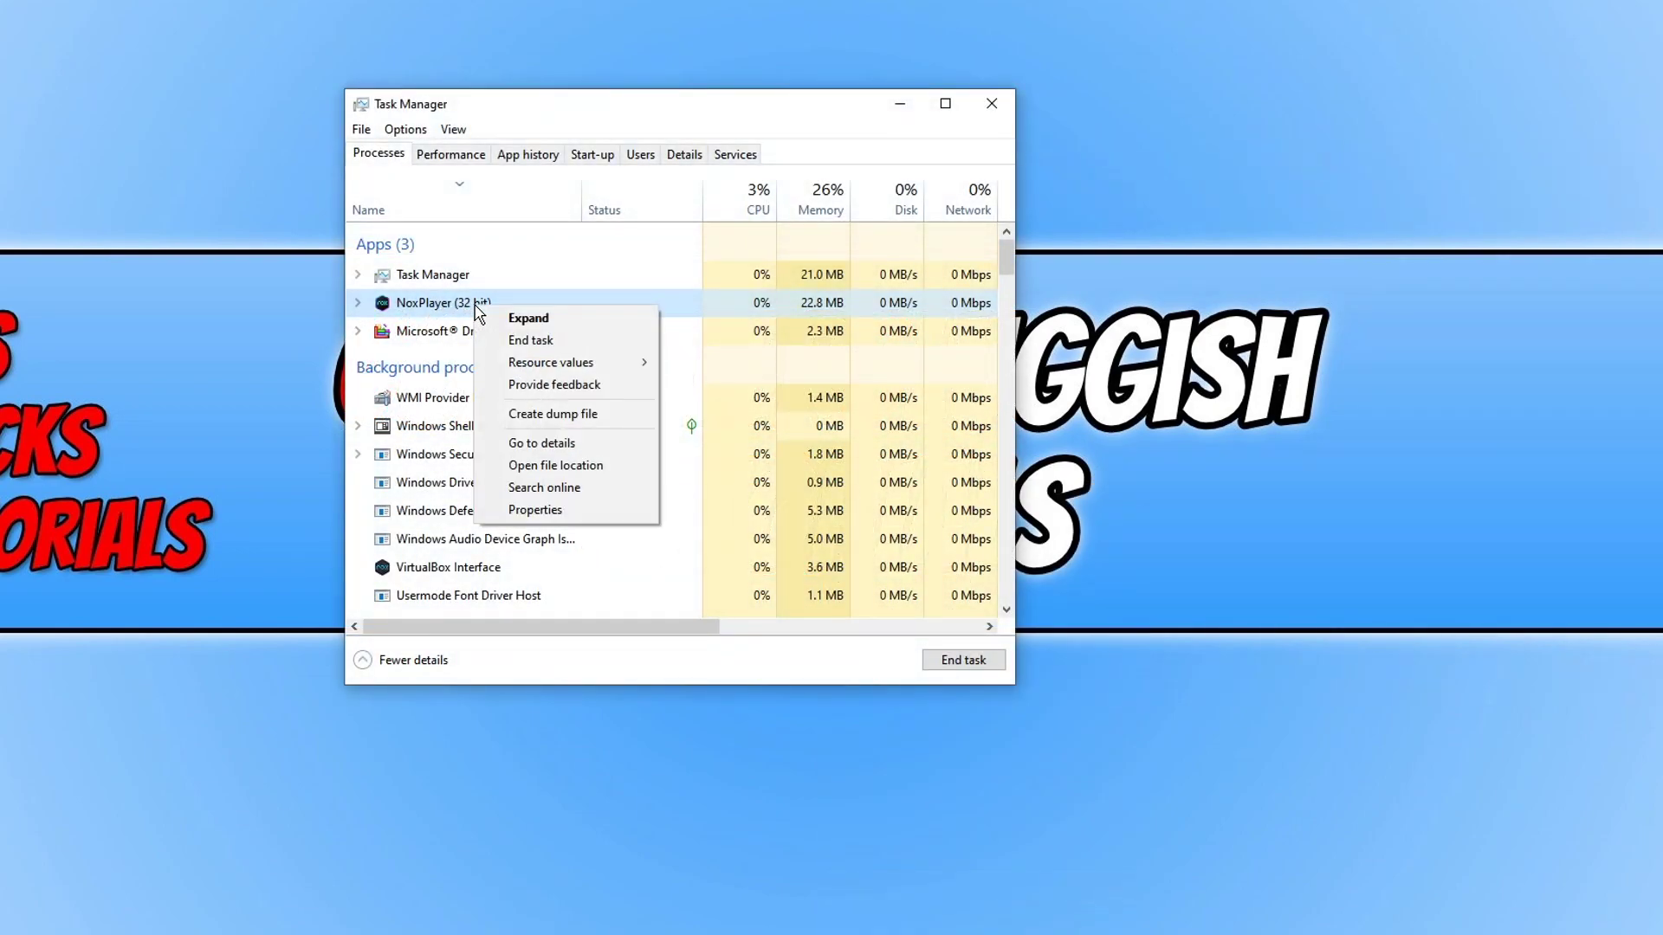
left_click(573, 445)
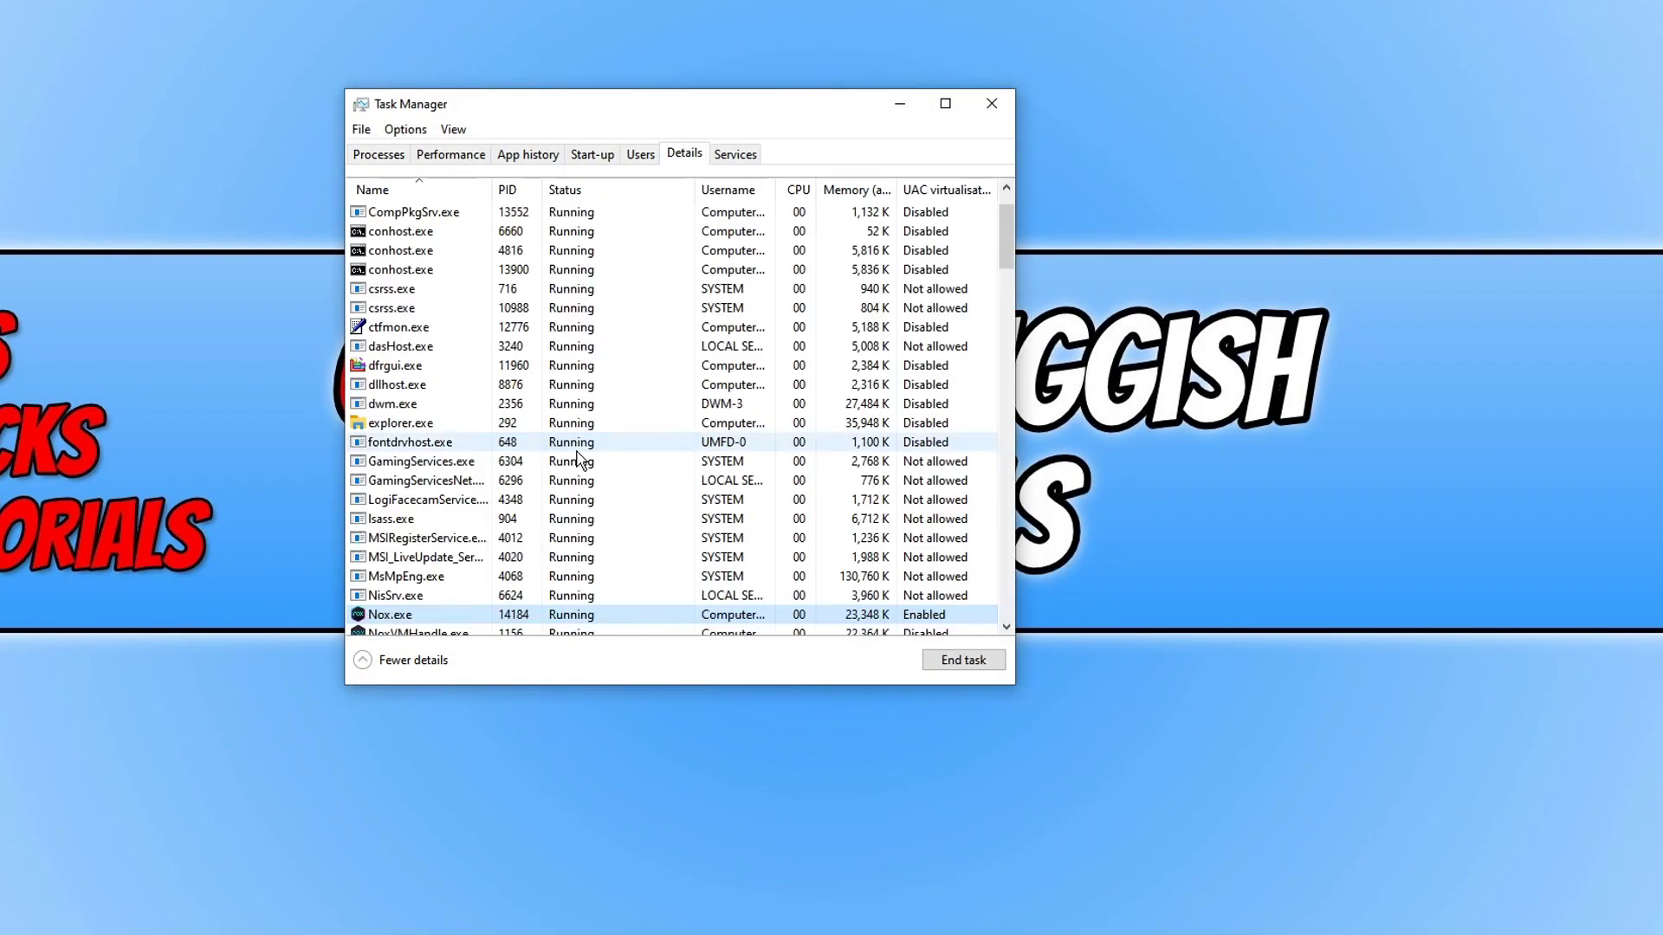
scroll(579, 463, "down", 3)
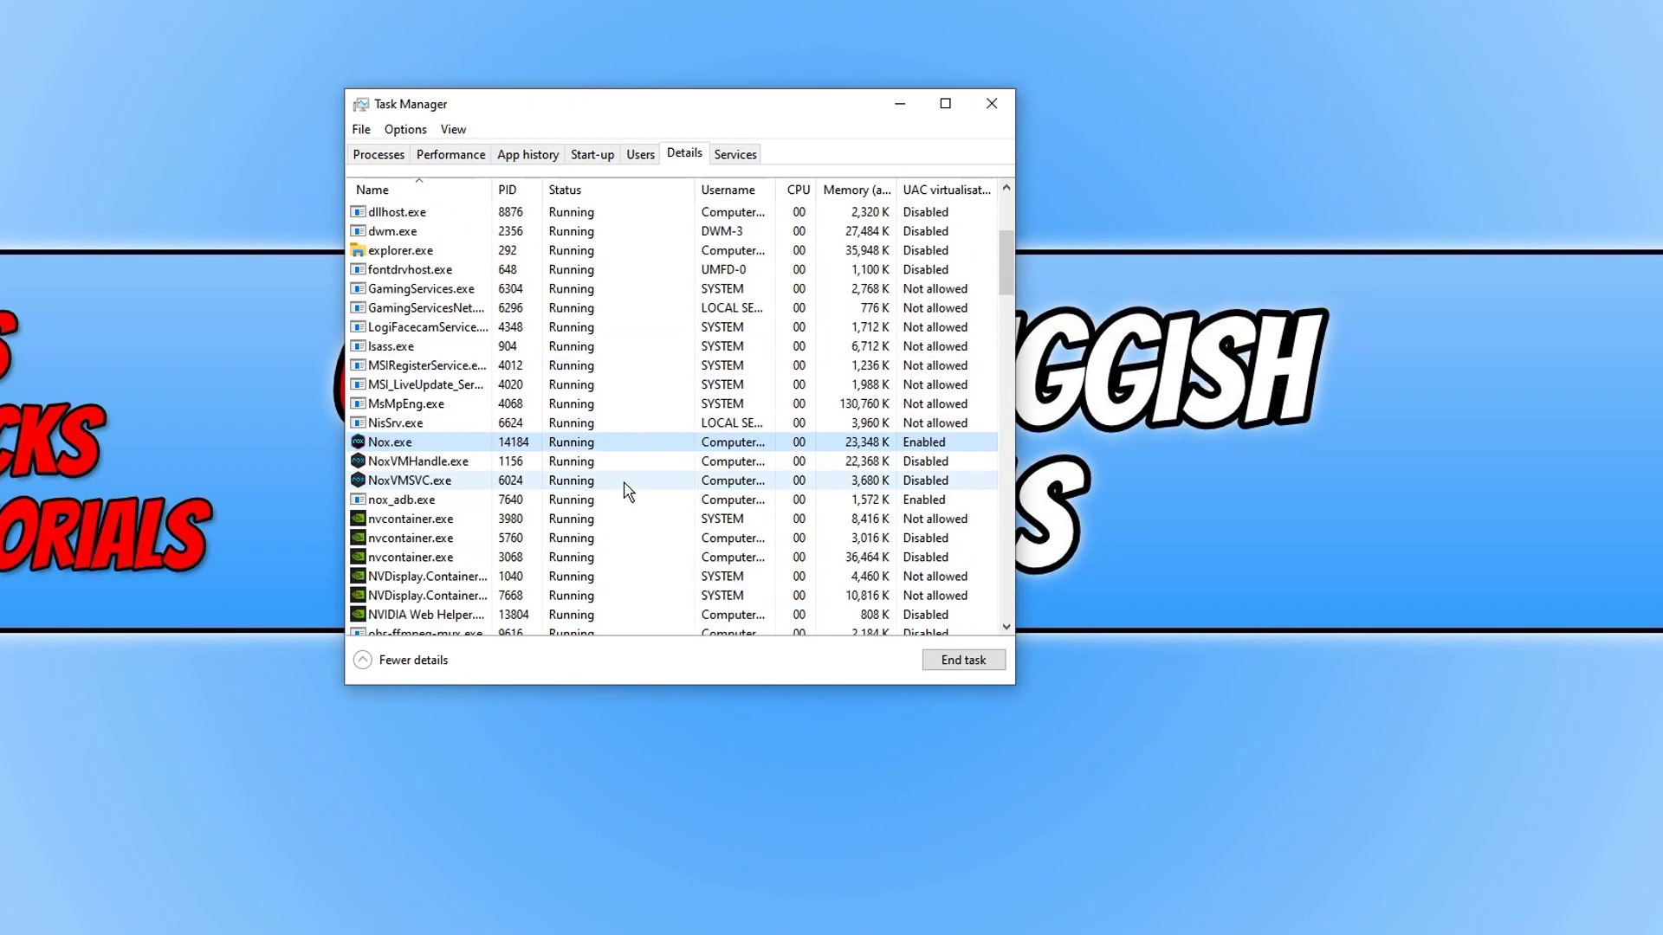
right_click(442, 451)
mouse_move(424, 537)
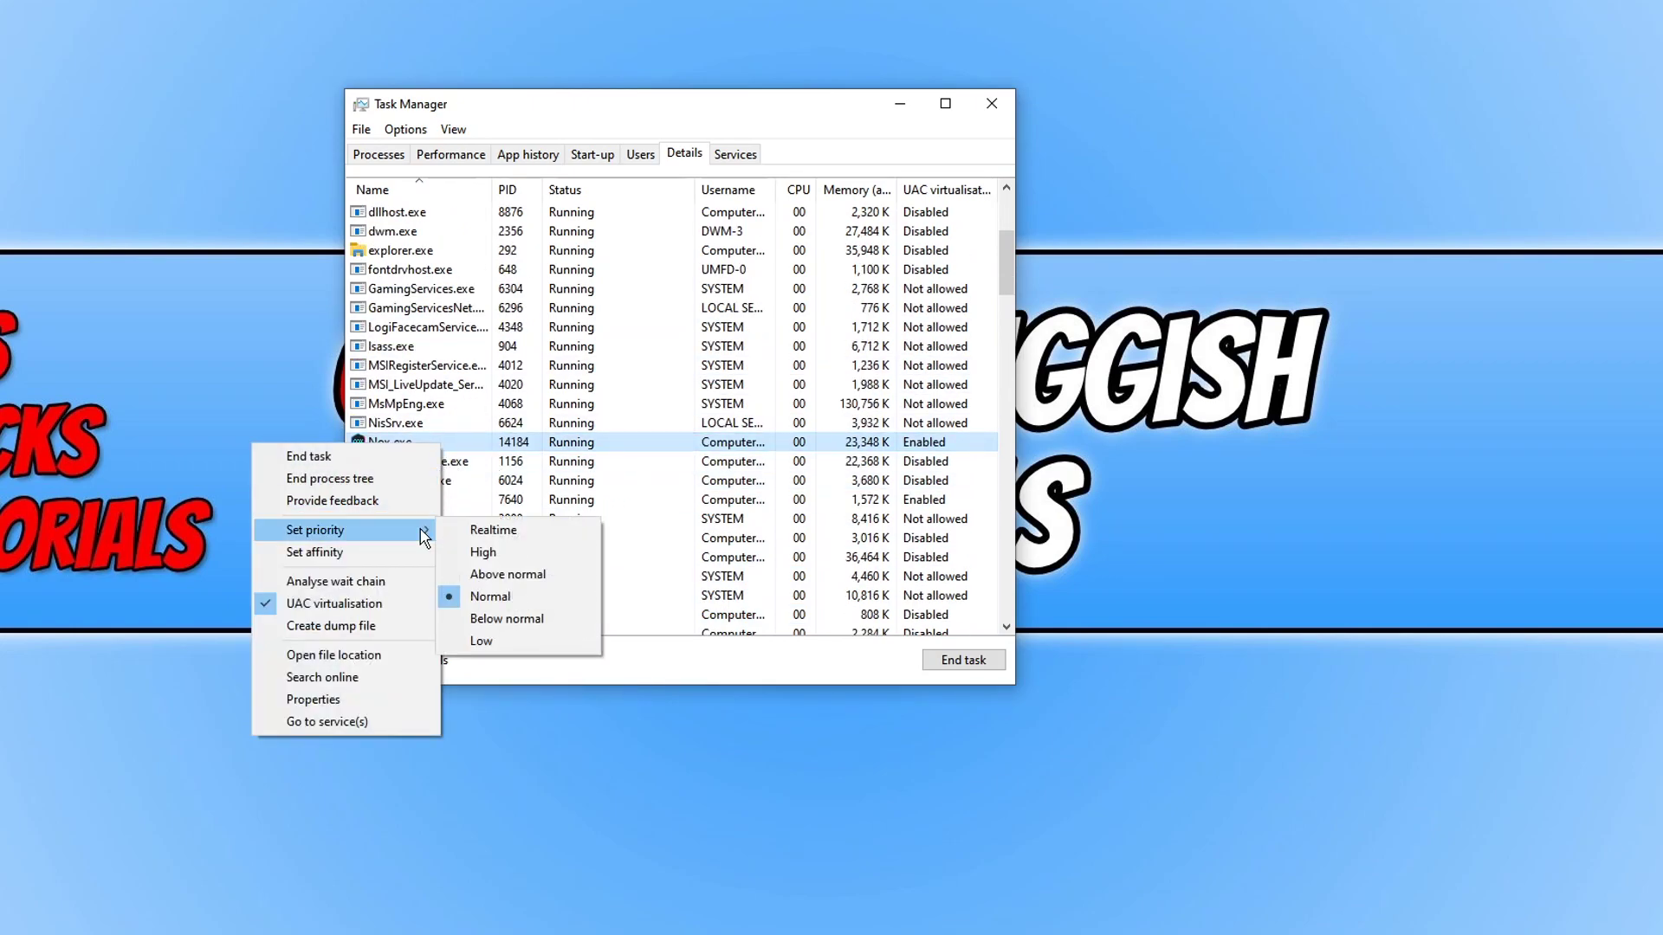
left_click(564, 575)
left_click(853, 485)
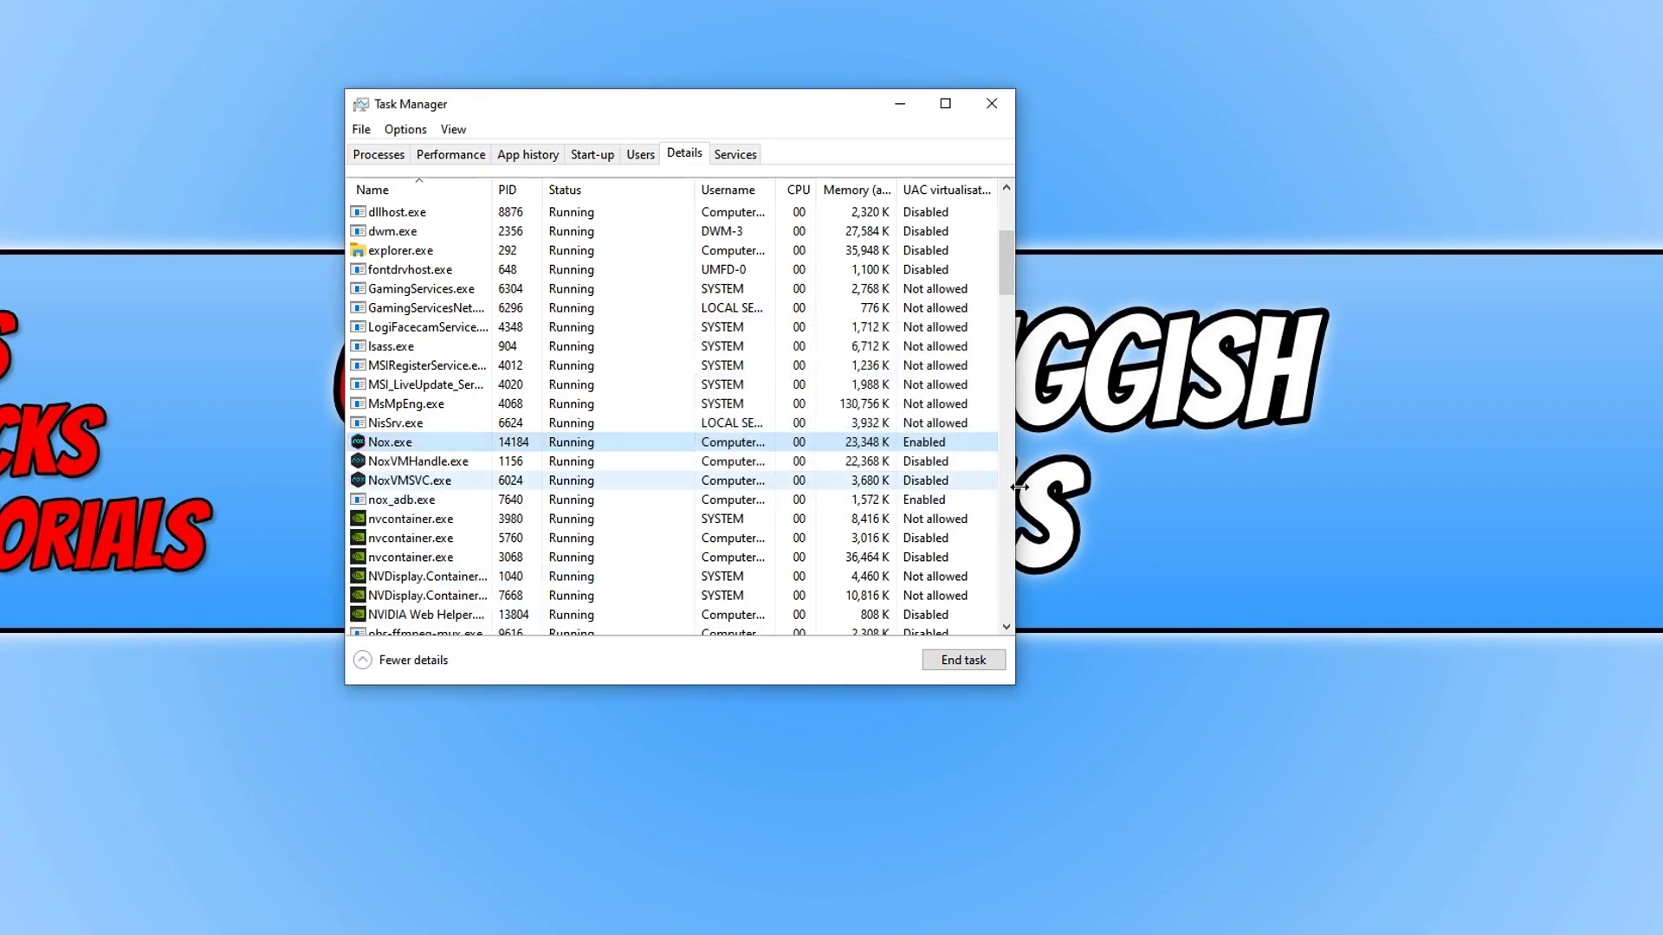